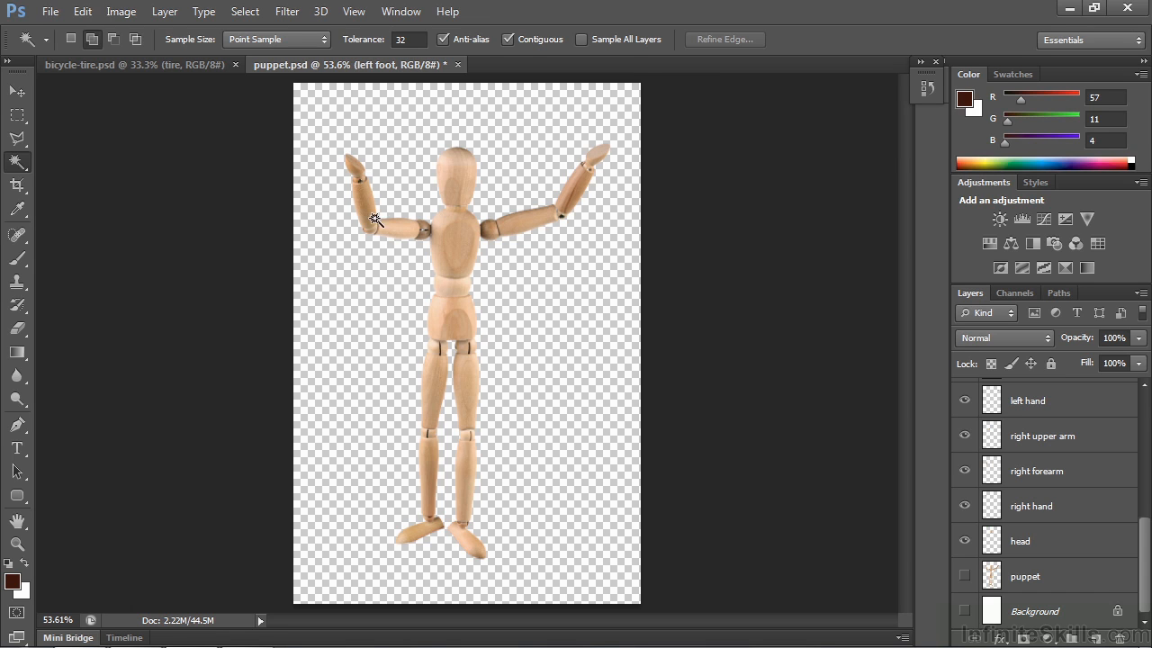
# - Toggle the visibility of the right forearm, right hand and head layers in puppet.psd to check each separated body part
pyautogui.click(965, 471)
pyautogui.click(965, 470)
pyautogui.click(965, 471)
pyautogui.click(965, 470)
pyautogui.click(965, 506)
pyautogui.click(964, 505)
pyautogui.click(965, 540)
pyautogui.click(964, 540)
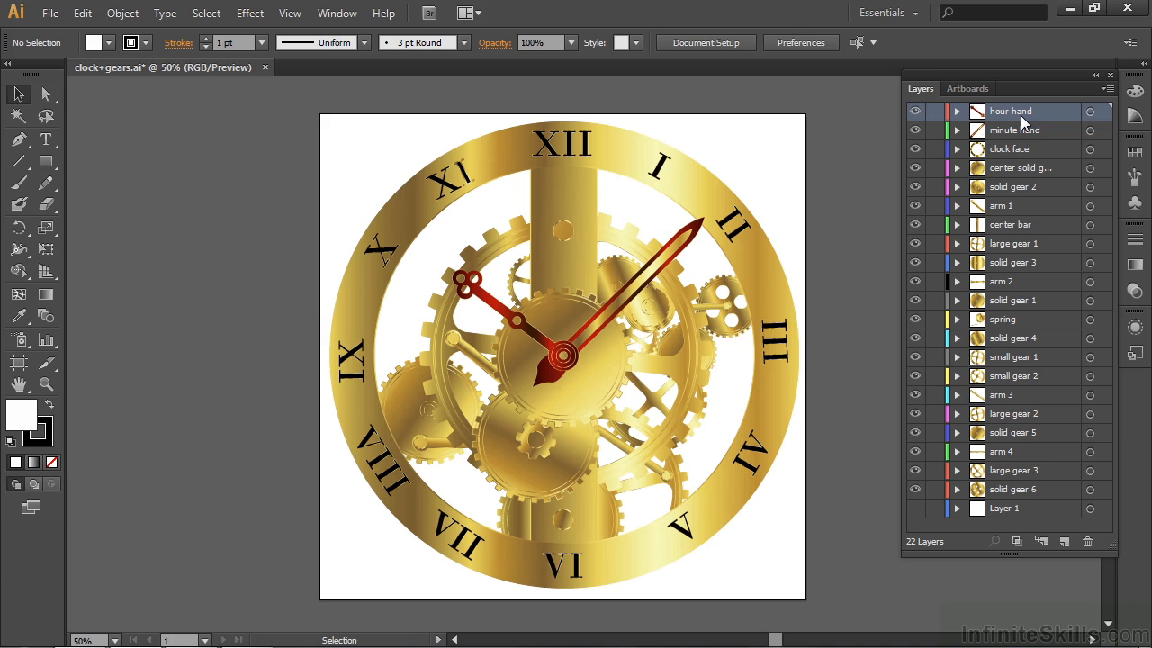
# - Switch to Illustrator and review the Release to Layers (Sequence) and (Build) commands available for the clock+gears.ai layers
pyautogui.click(1107, 90)
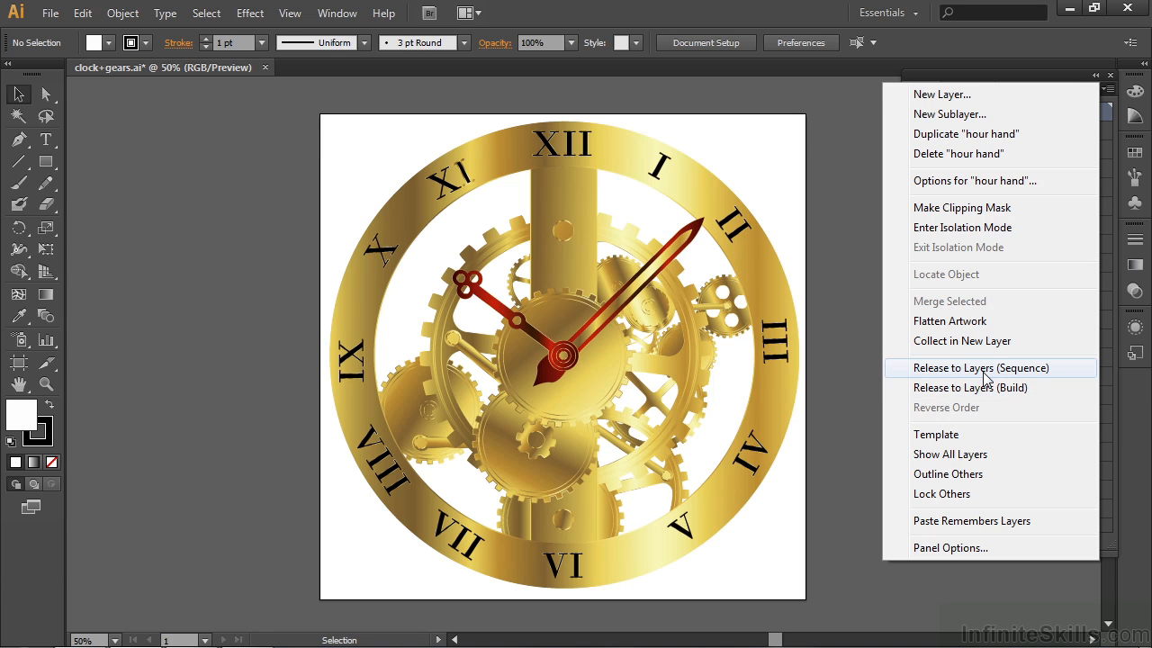
pyautogui.click(864, 316)
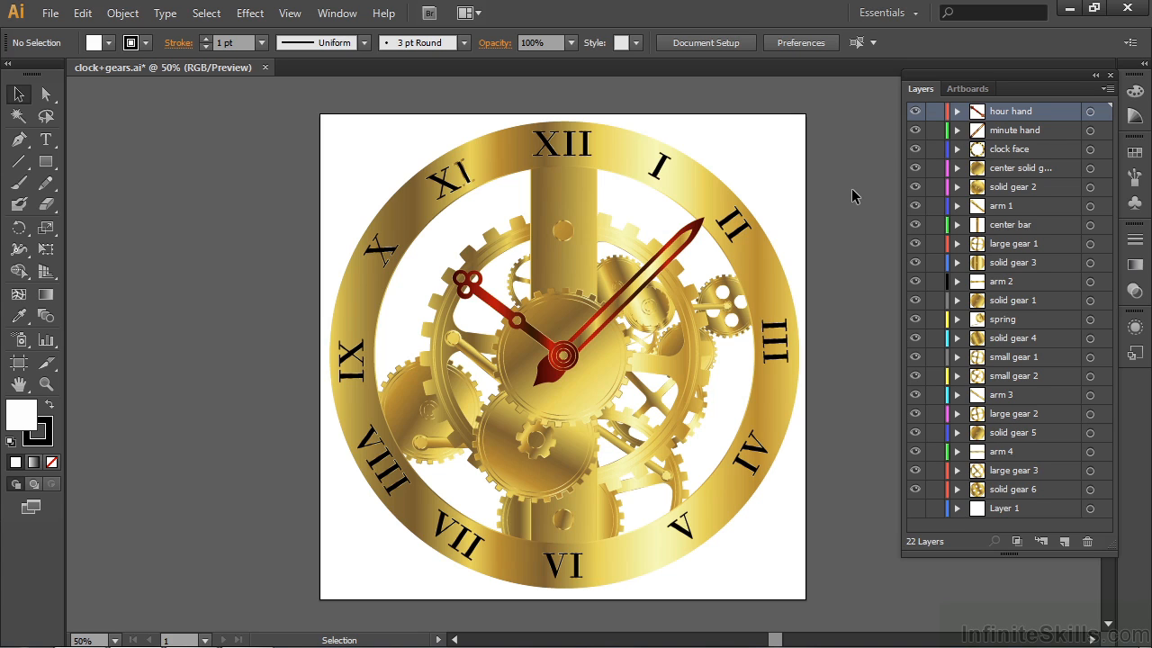
pyautogui.click(1107, 90)
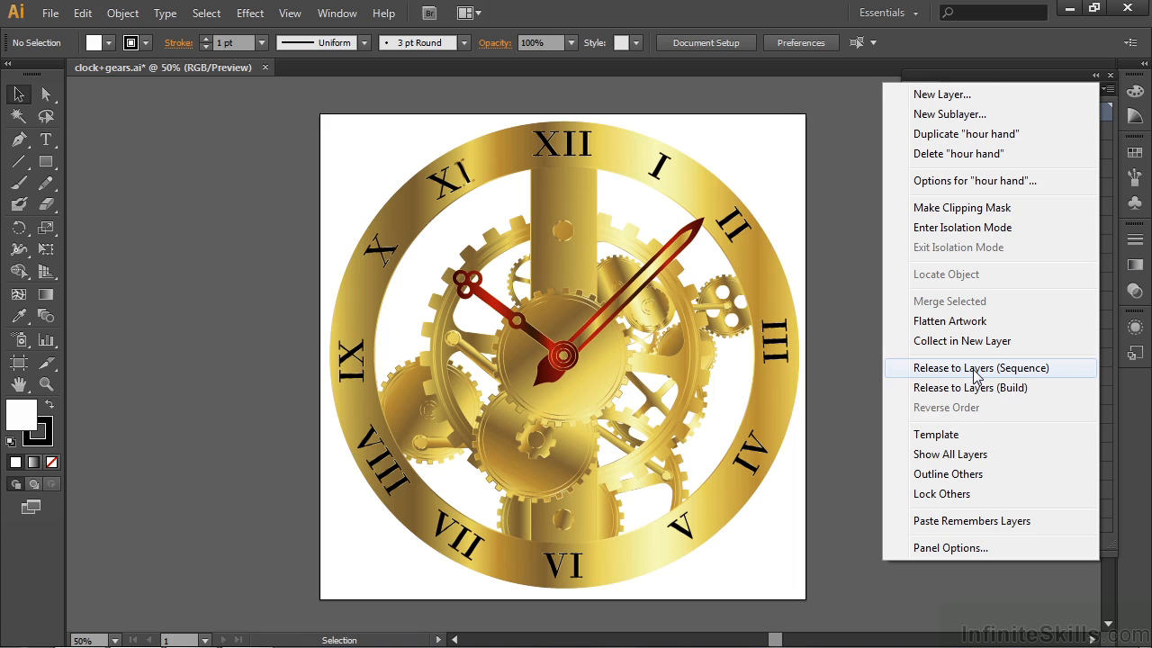
pyautogui.click(872, 290)
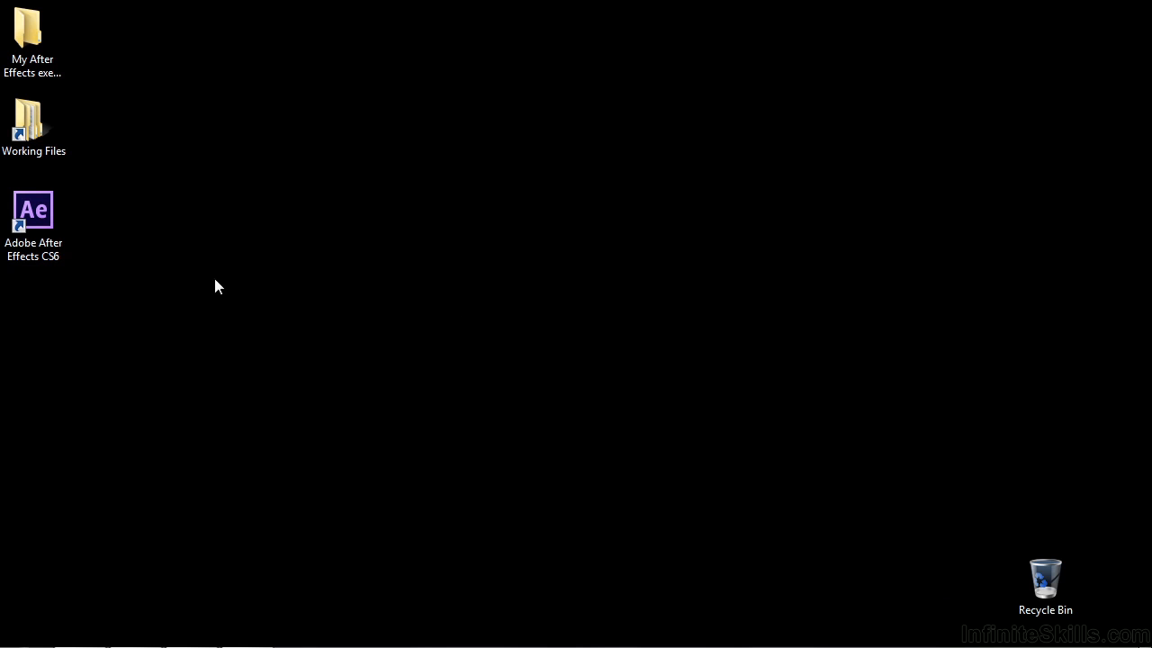
# - Launch Adobe After Effects CS6 and dismiss its welcome screen
pyautogui.doubleClick(44, 230)
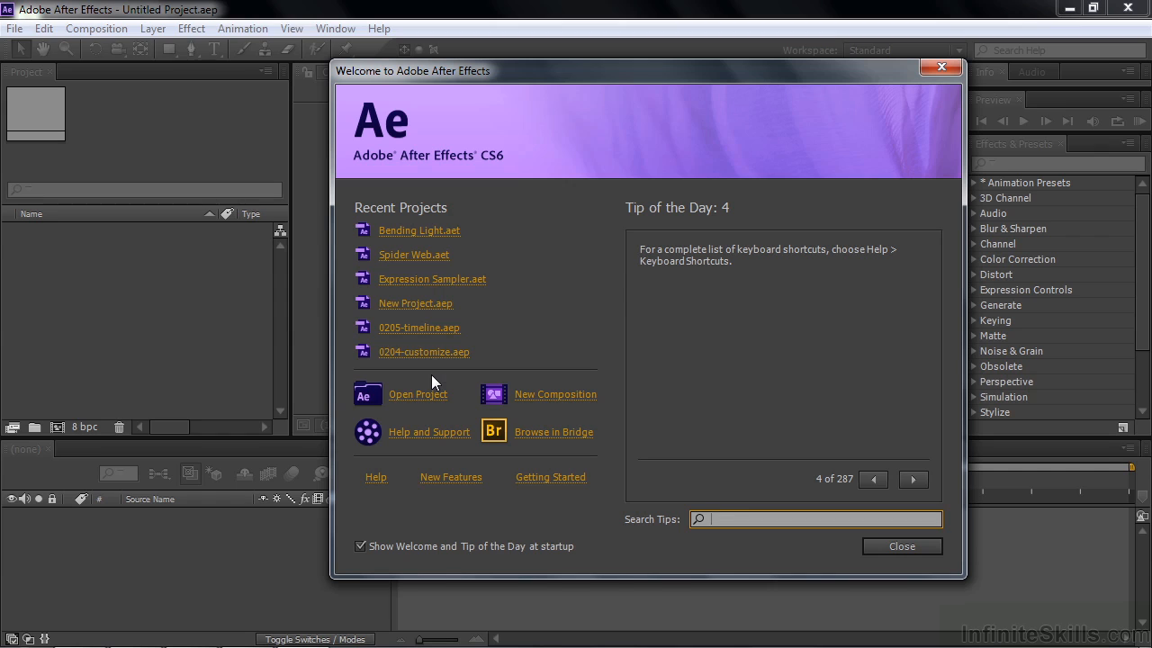
pyautogui.click(889, 548)
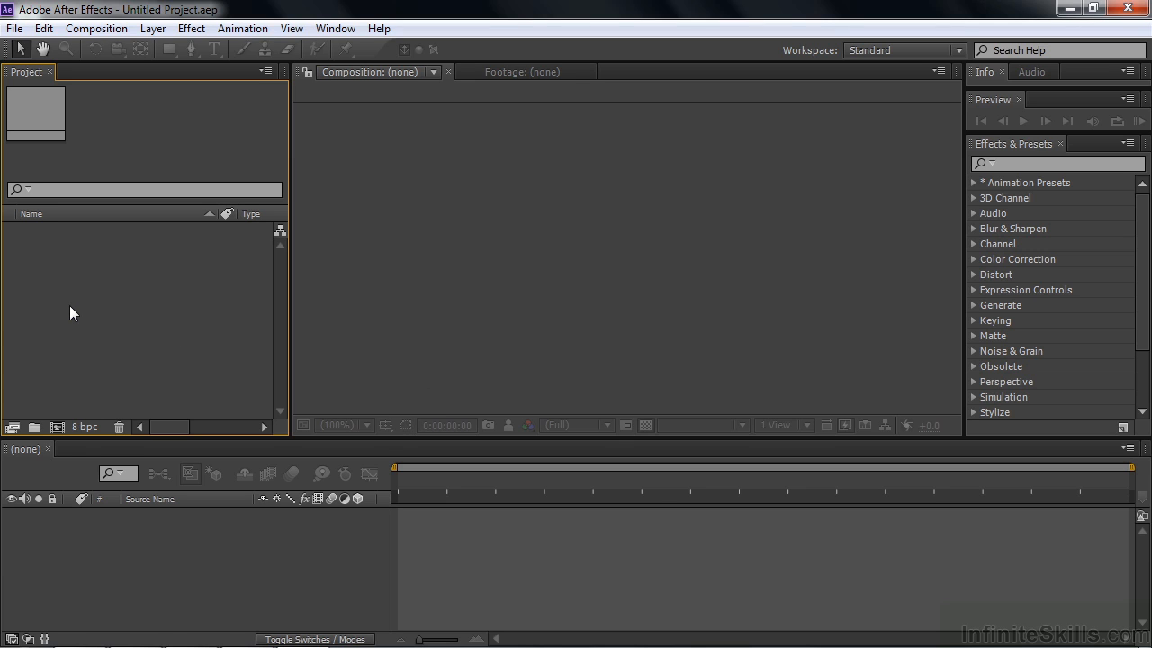
# - Review the available import commands without importing a file
pyautogui.click(16, 28)
pyautogui.moveTo(27, 236)
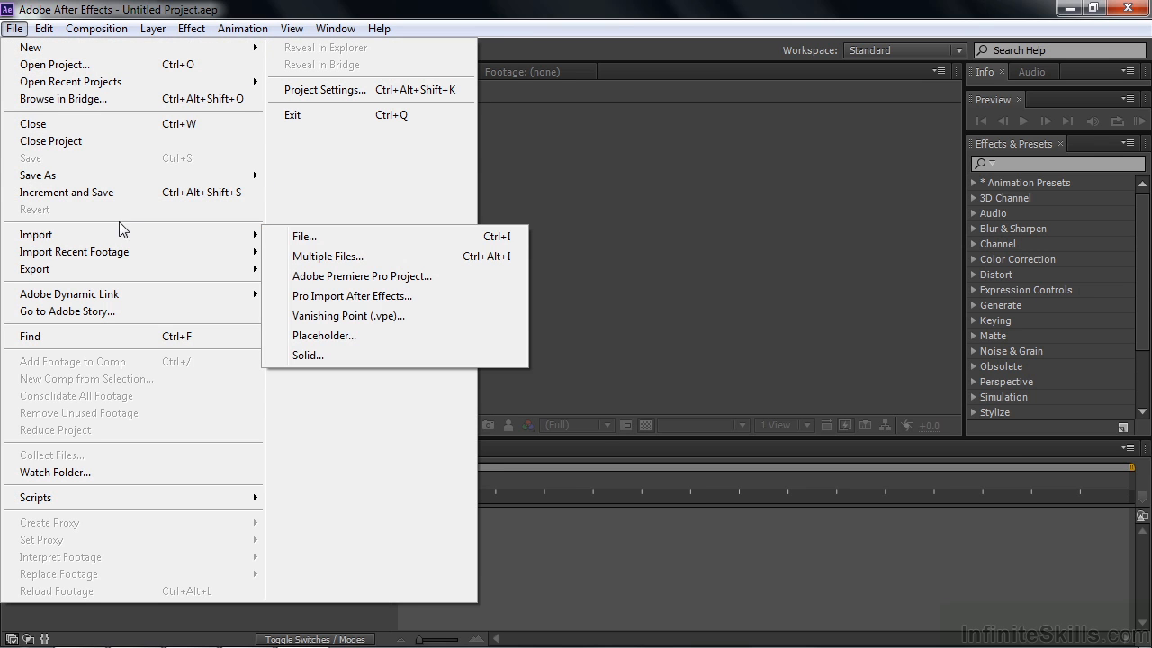
pyautogui.click(740, 160)
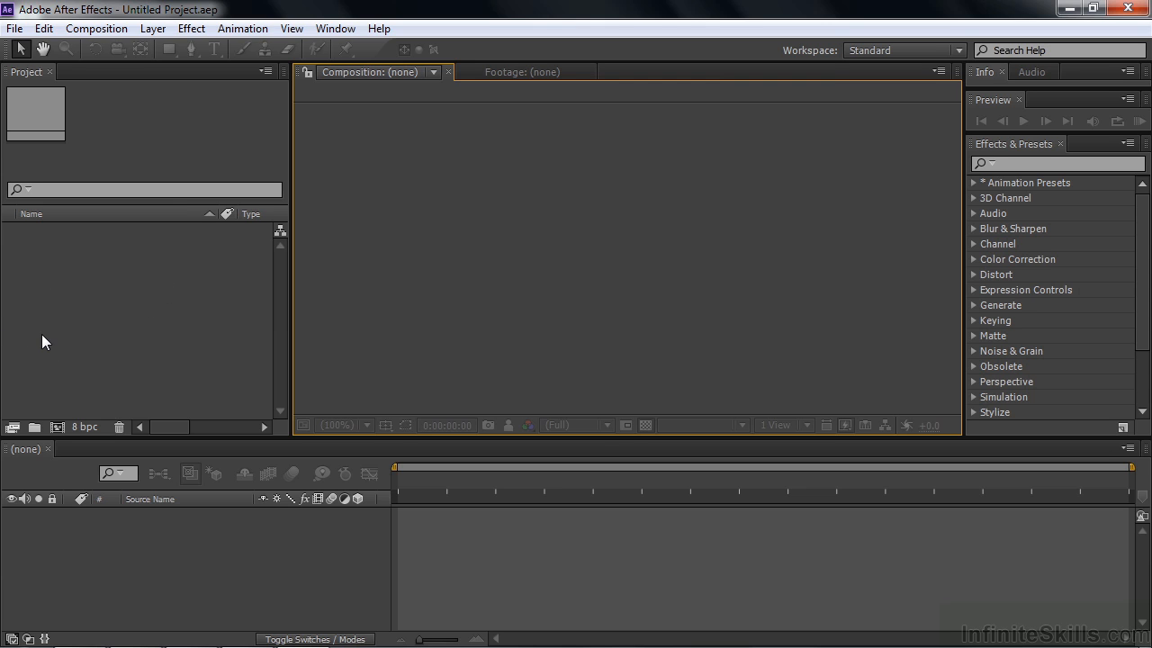
# - Import puppet.psd, clock+gears.ai and colorful-bowls.jpg together as footage from the PhotoSpin-assets folder
pyautogui.doubleClick(54, 304)
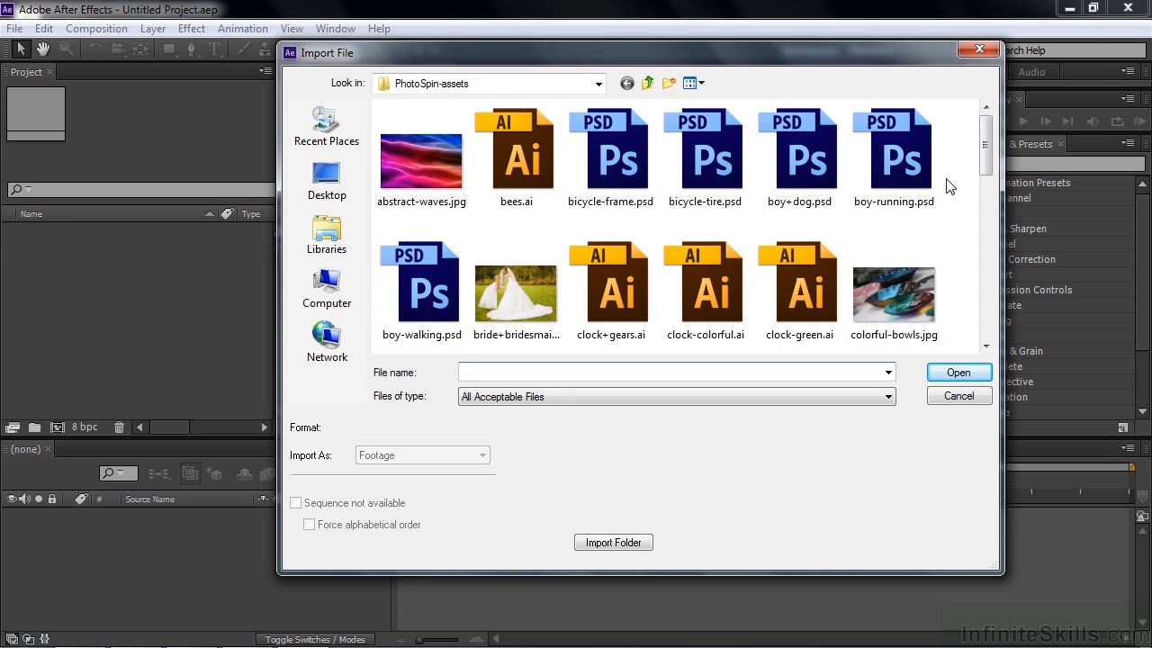
pyautogui.moveTo(985, 146); pyautogui.dragTo(996, 304)
pyautogui.click(401, 217)
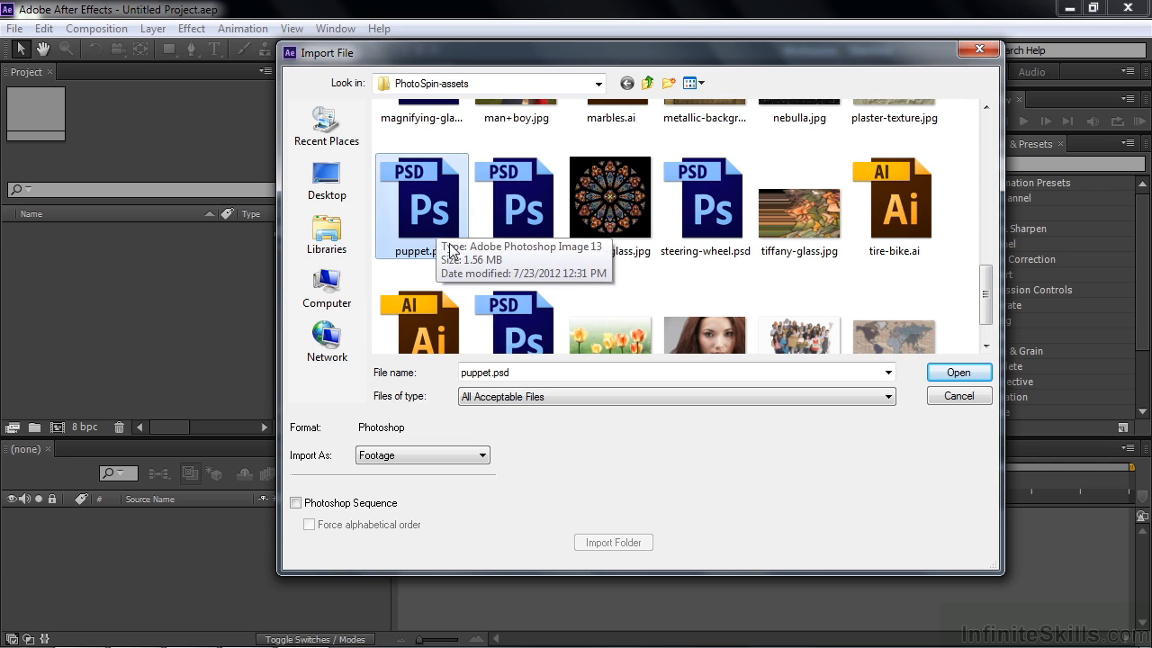
pyautogui.moveTo(988, 310); pyautogui.dragTo(989, 175)
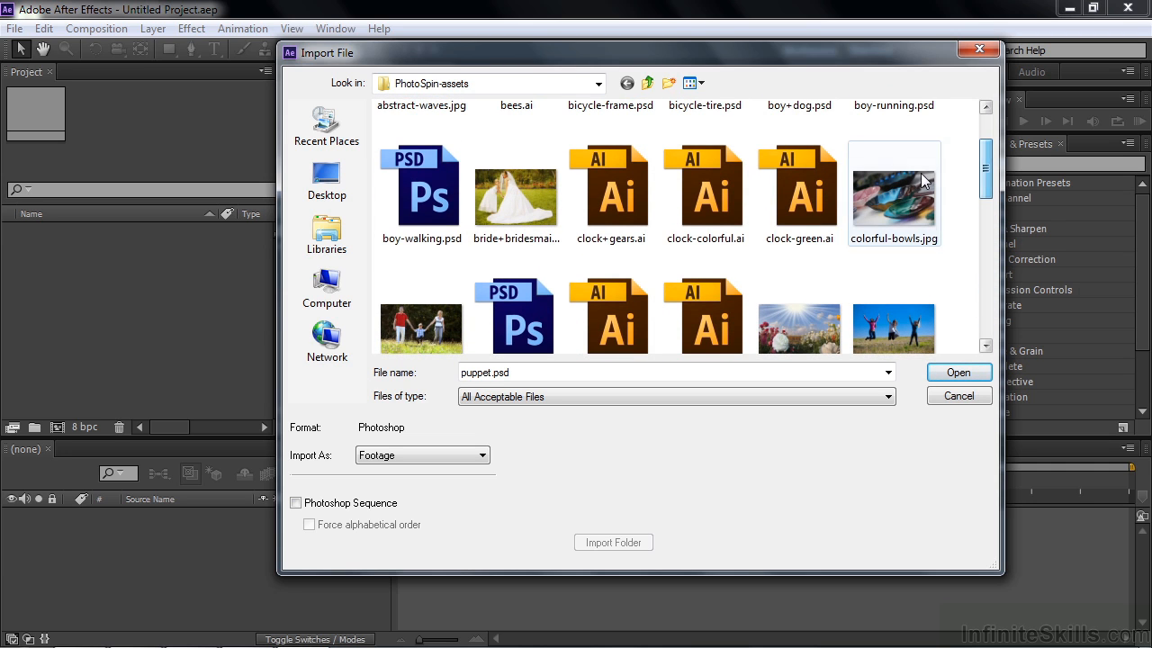
pyautogui.keyDown('ctrl'); pyautogui.click(630, 202); pyautogui.keyUp('ctrl')
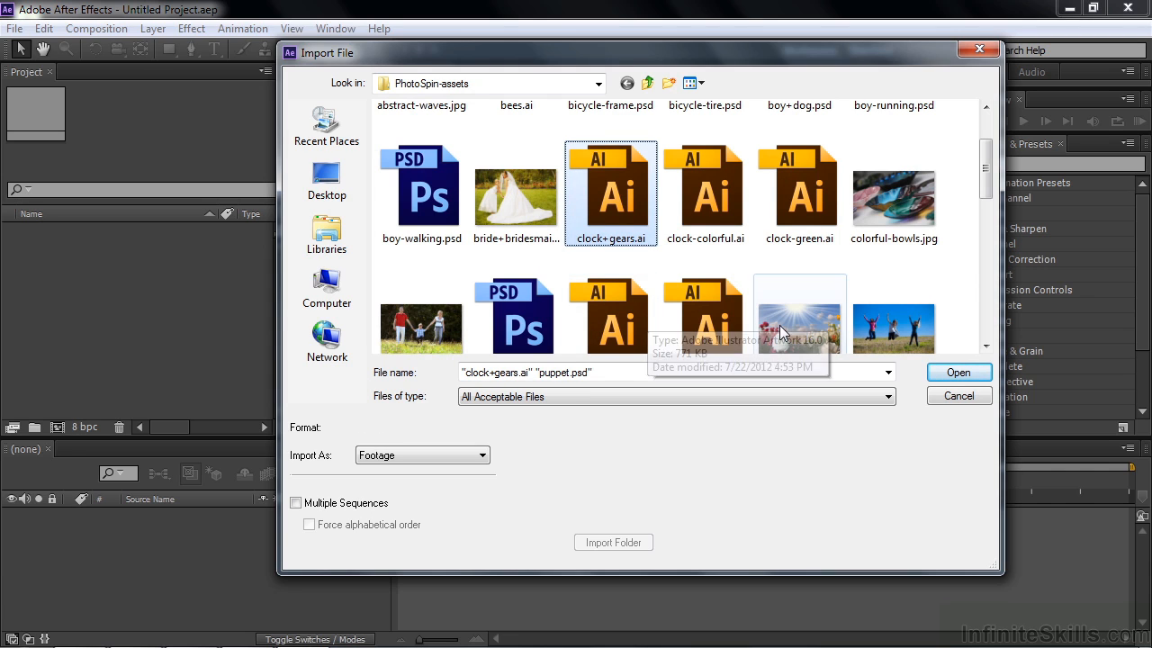
pyautogui.keyDown('ctrl'); pyautogui.click(914, 236); pyautogui.keyUp('ctrl')
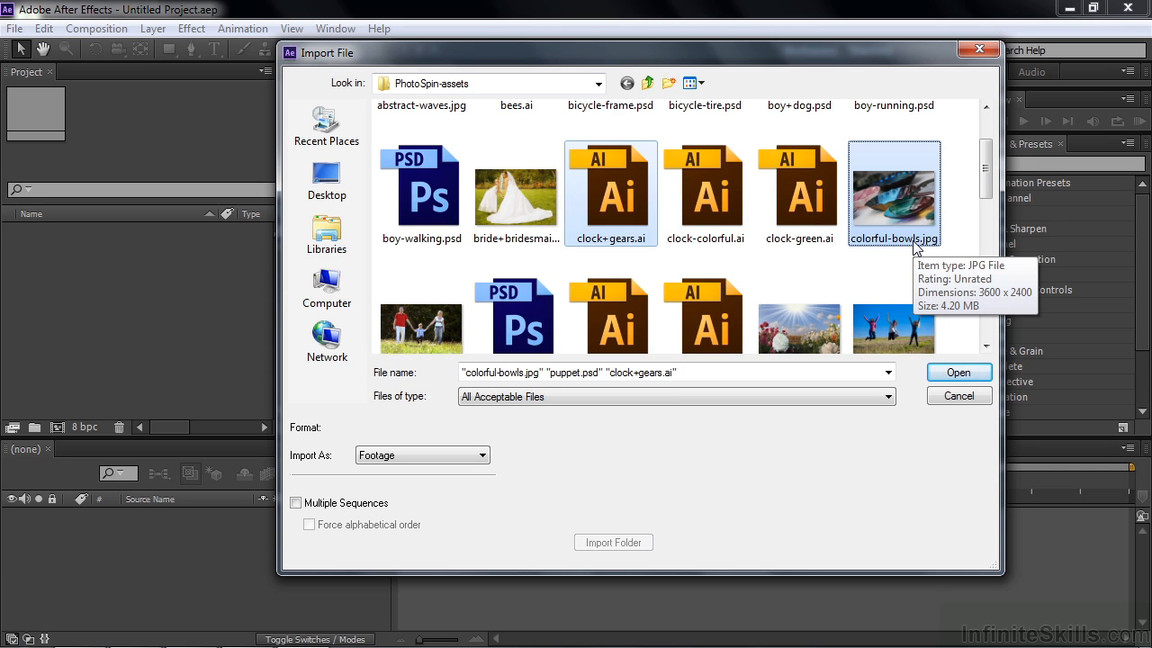
pyautogui.click(948, 371)
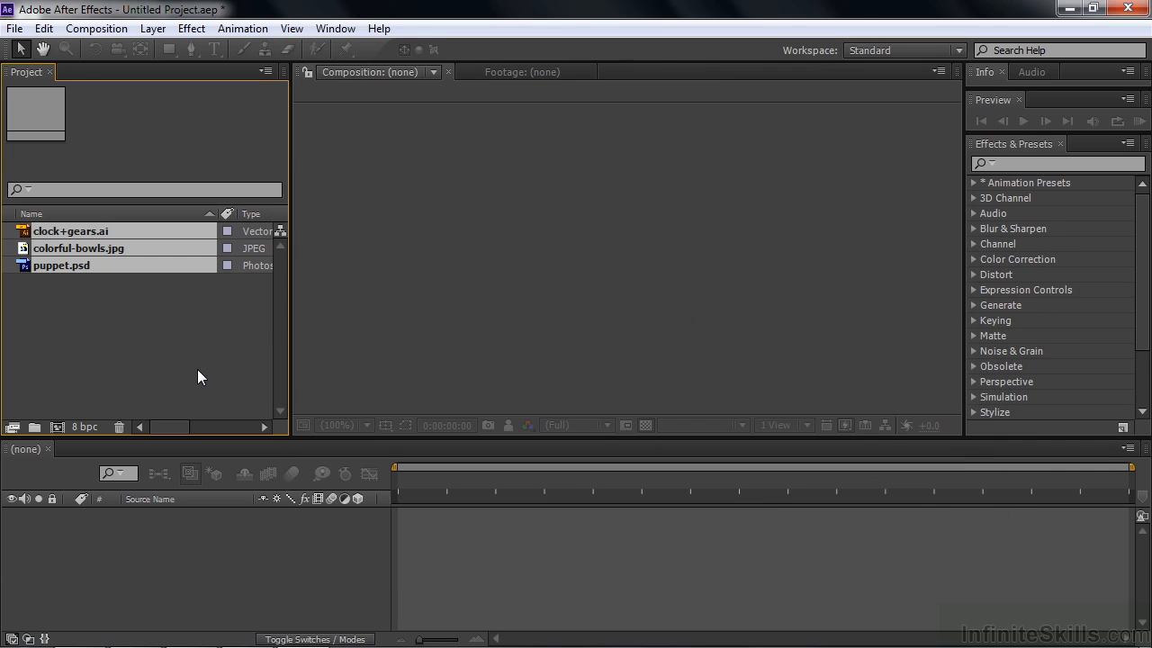
pyautogui.click(198, 370)
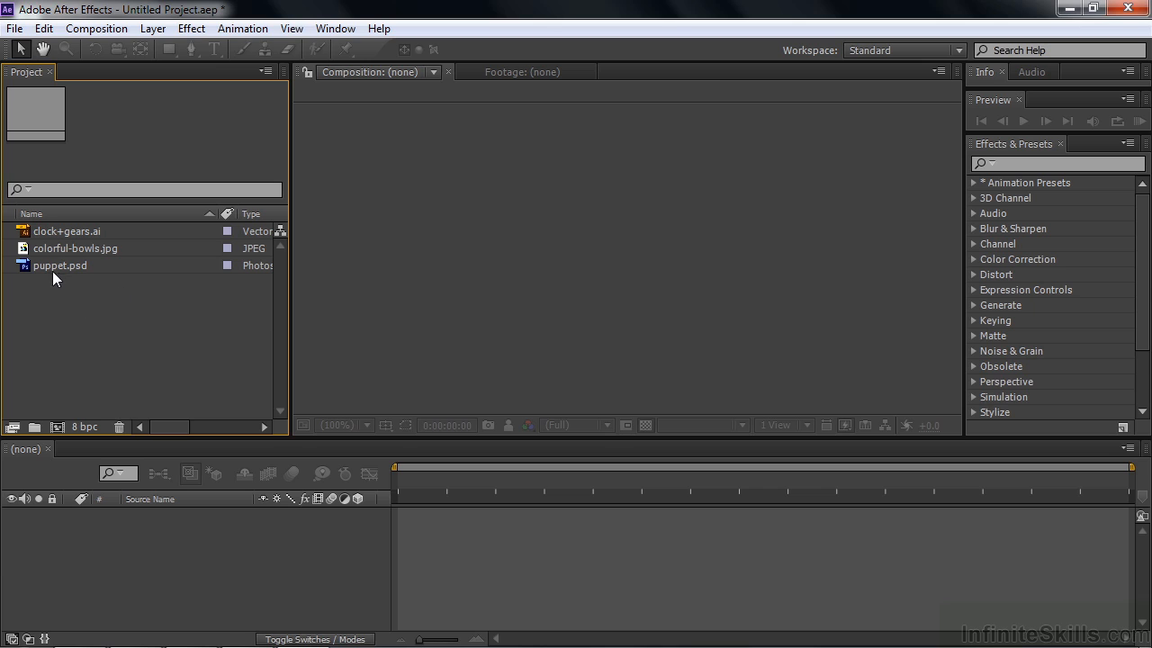
# - Create a composition from the puppet.psd footage and move its single flattened layer slightly
pyautogui.moveTo(32, 272); pyautogui.dragTo(58, 430)
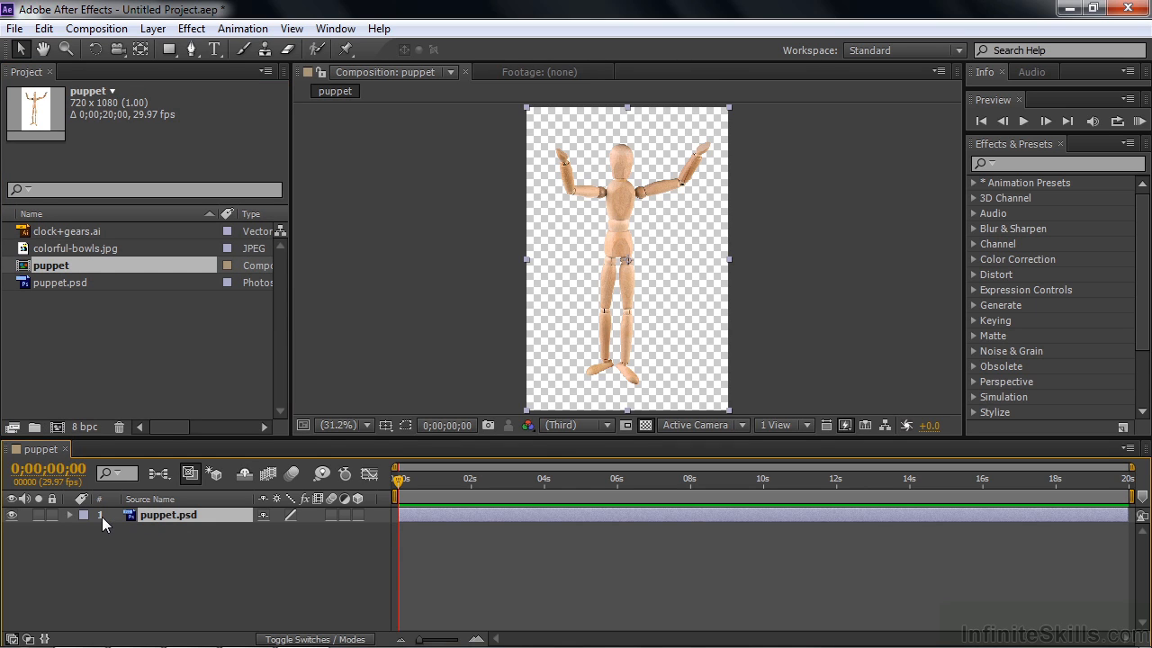
pyautogui.click(69, 515)
pyautogui.click(69, 515)
pyautogui.moveTo(621, 261)
pyautogui.mouseDown()
pyautogui.moveTo(589, 275)
pyautogui.moveTo(586, 258)
pyautogui.moveTo(645, 250)
pyautogui.moveTo(625, 261)
pyautogui.mouseUp()
pyautogui.click(625, 259)
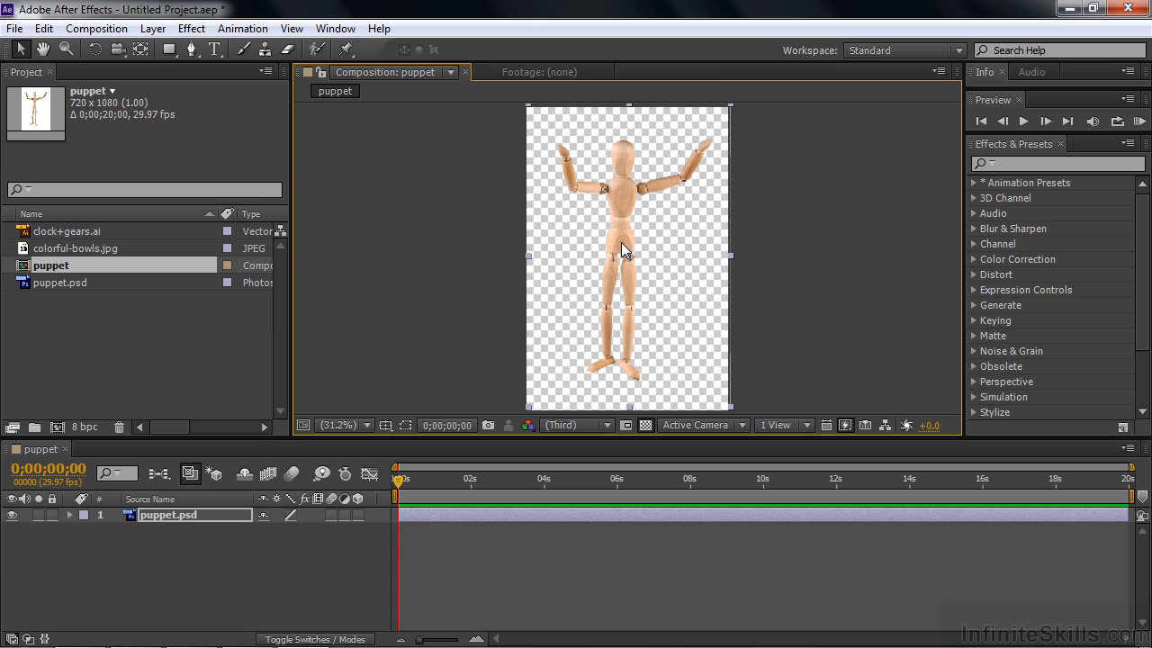
# - Create a composition from the clock+gears.ai footage and move its single merged layer slightly
pyautogui.click(53, 295)
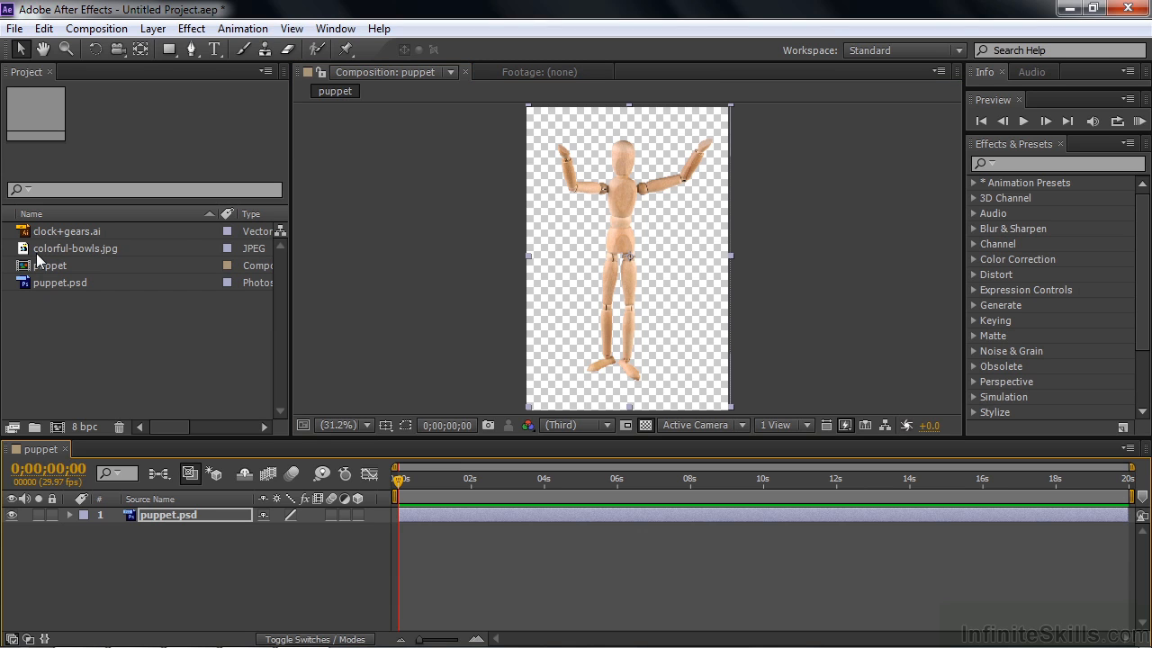
pyautogui.moveTo(27, 234); pyautogui.dragTo(55, 430)
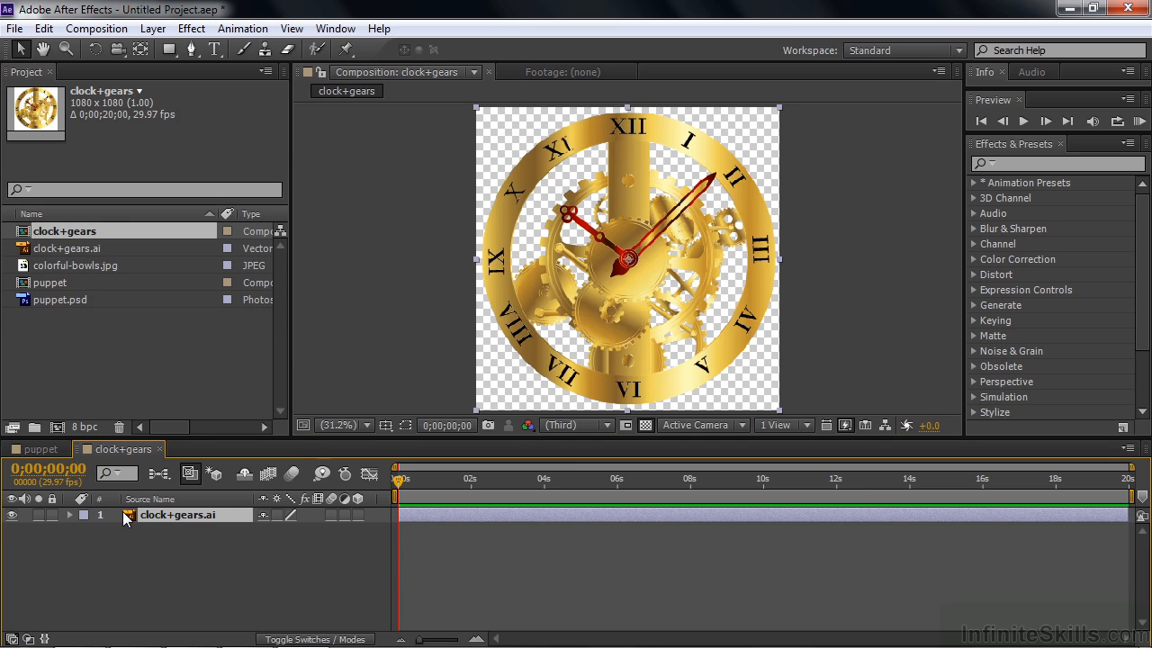
pyautogui.moveTo(615, 280)
pyautogui.mouseDown()
pyautogui.moveTo(548, 281)
pyautogui.moveTo(551, 254)
pyautogui.moveTo(633, 281)
pyautogui.moveTo(619, 274)
pyautogui.mouseUp()
# - Delete all footage items and compositions from the project, confirming the removal
pyautogui.moveTo(207, 372); pyautogui.dragTo(36, 235)
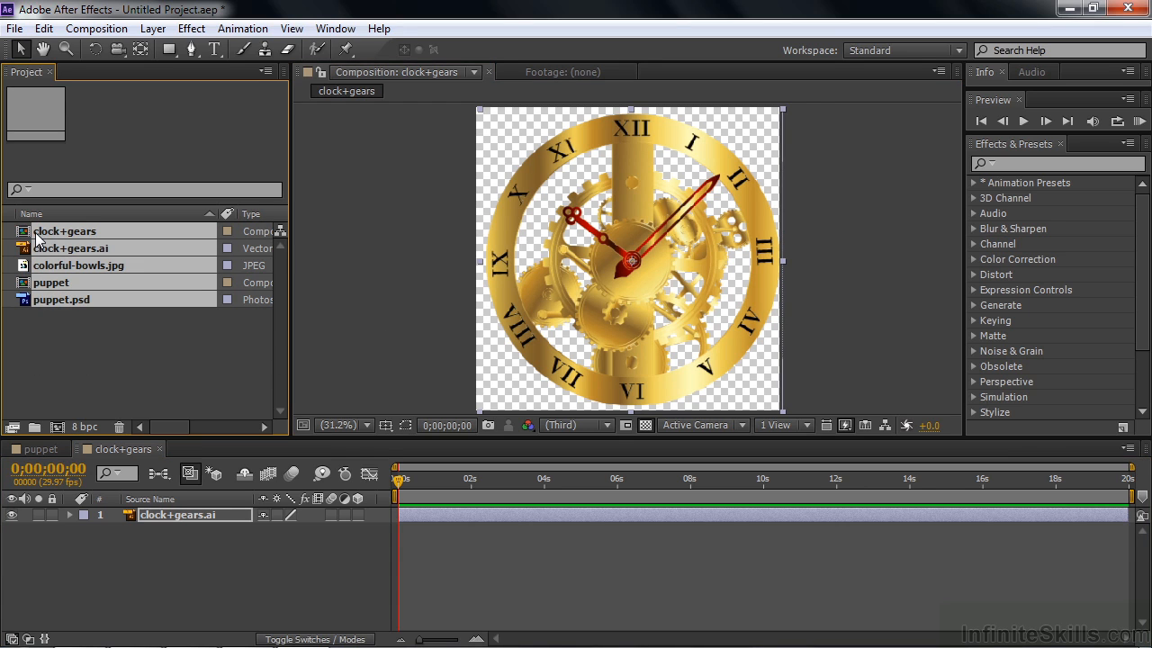
pyautogui.press('Delete')
pyautogui.click(674, 355)
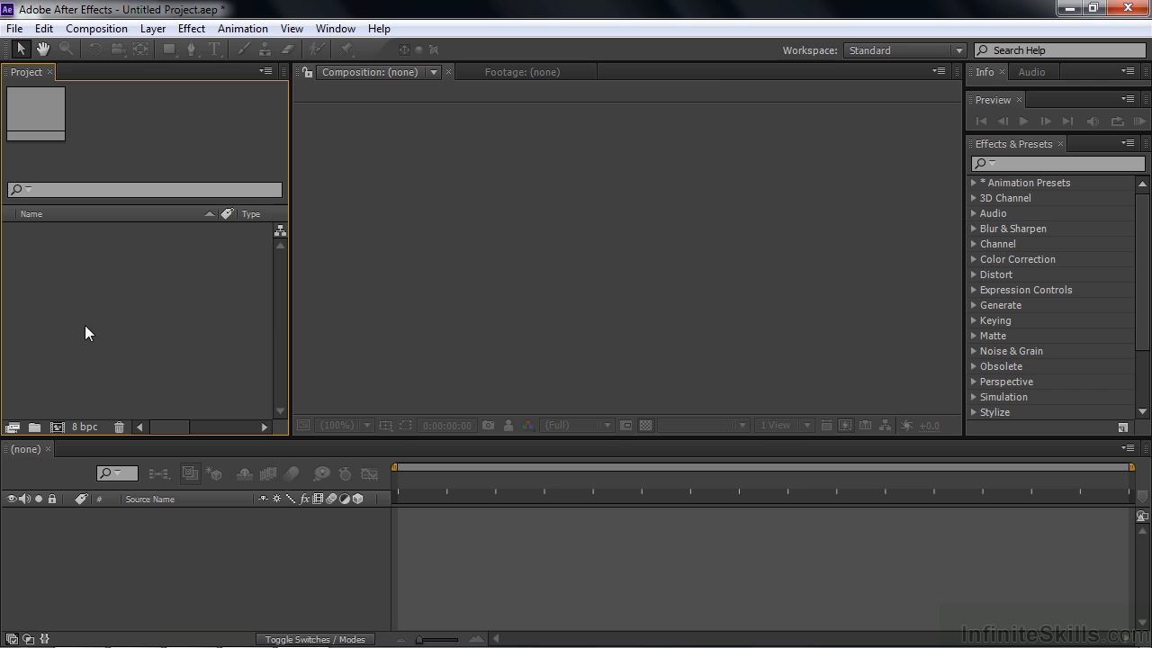
# - Import puppet.psd from the PhotoSpin-assets folder with Import Kind set to Composition and Editable Layer Styles kept
pyautogui.doubleClick(93, 328)
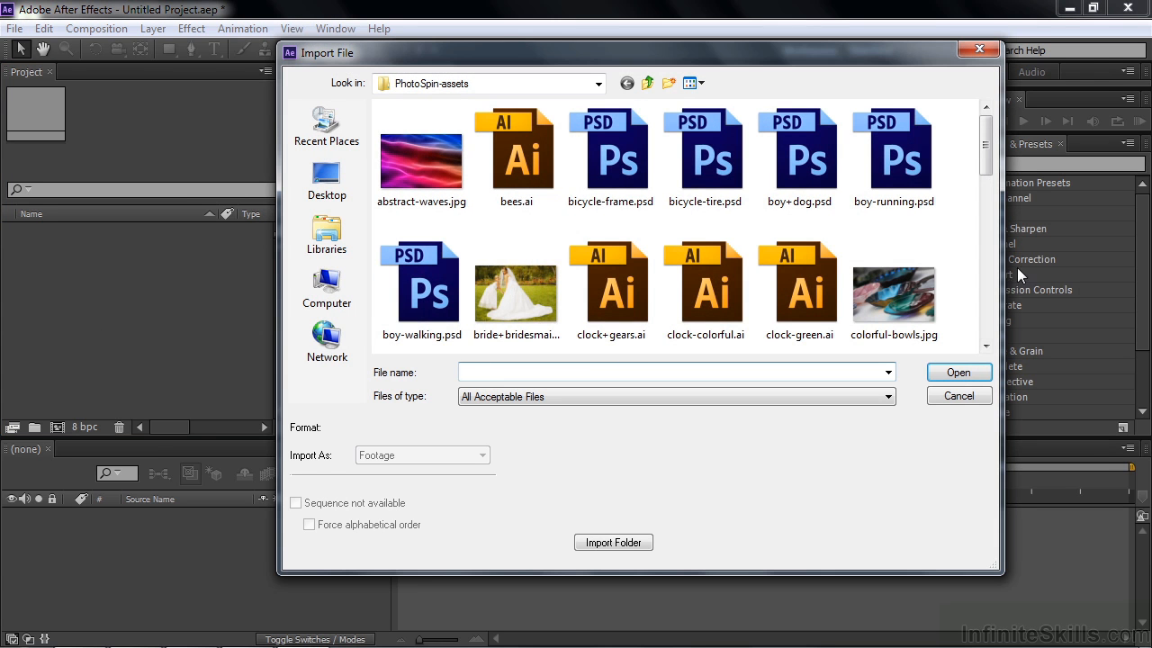
pyautogui.moveTo(985, 170); pyautogui.dragTo(997, 312)
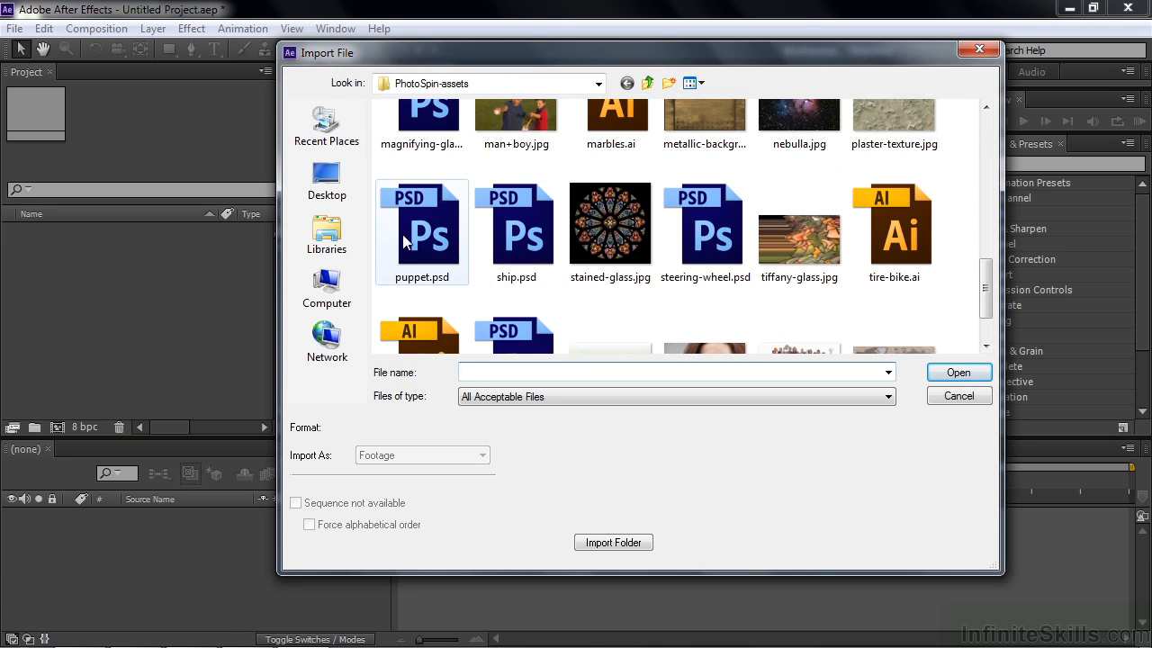
pyautogui.click(447, 243)
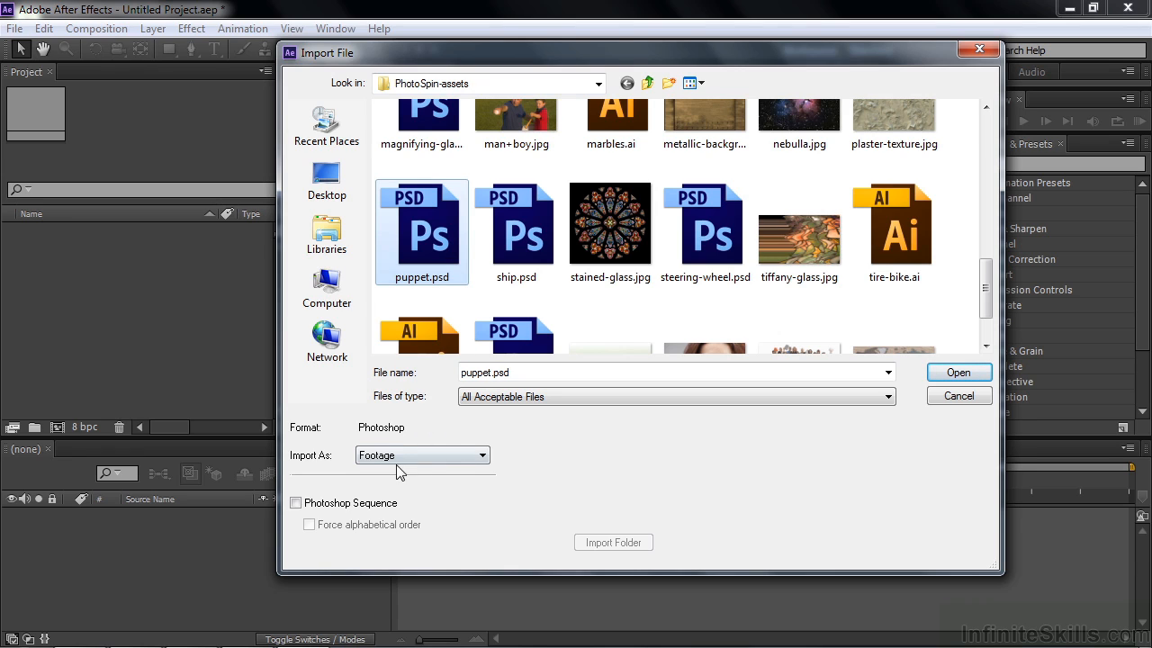
pyautogui.click(482, 457)
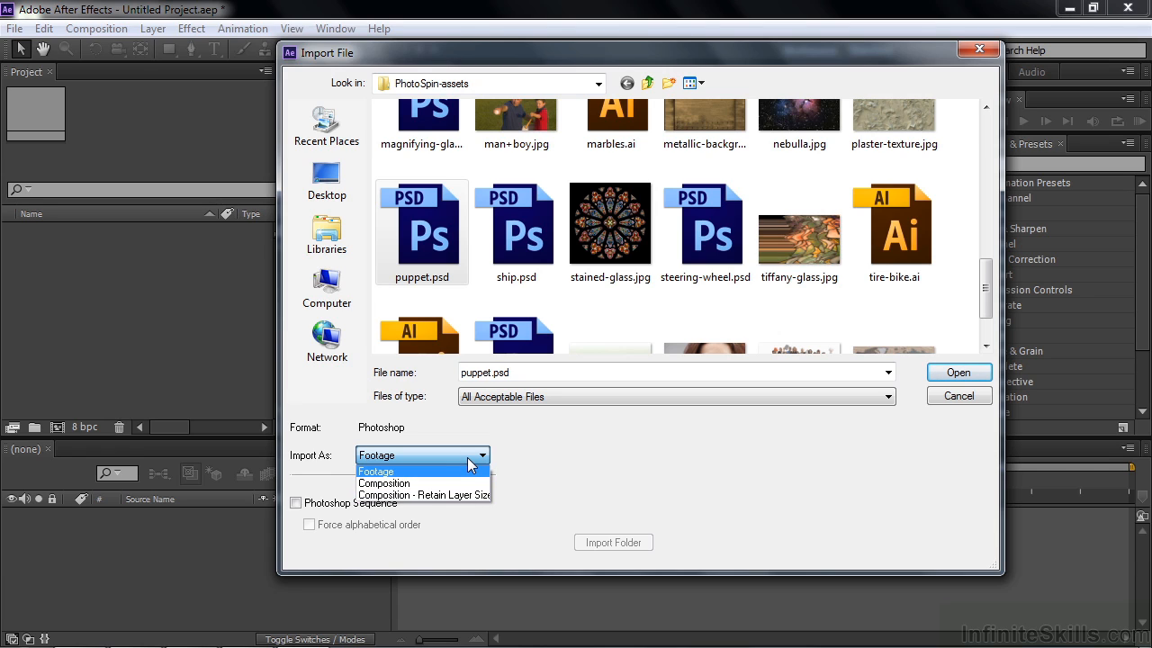
pyautogui.click(464, 461)
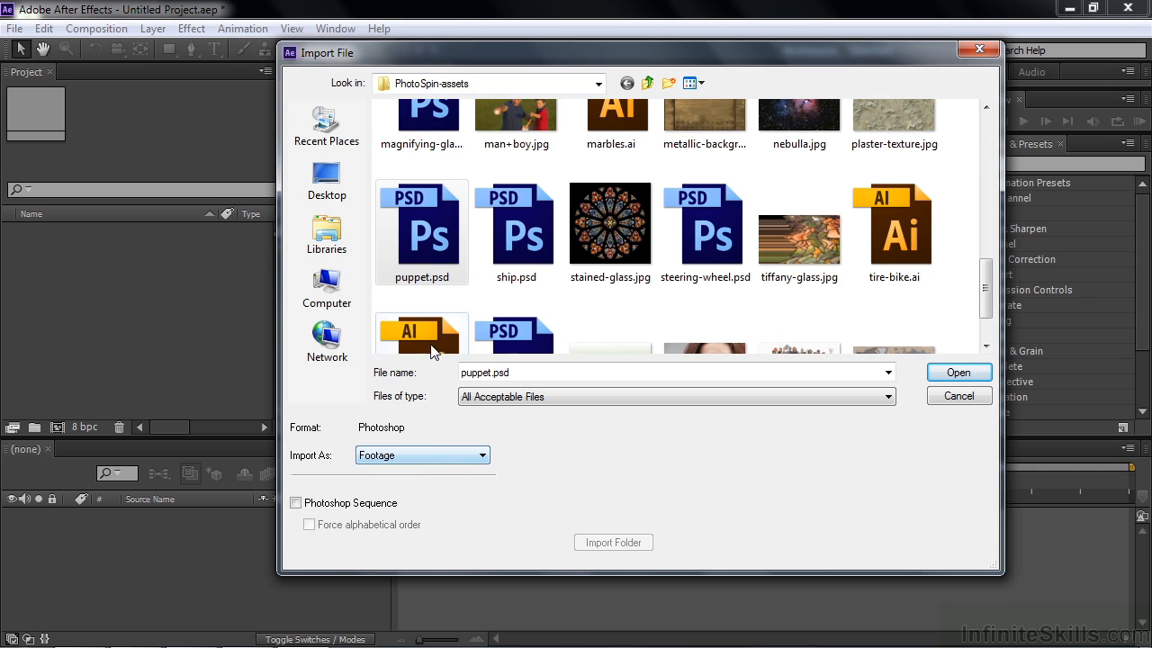
pyautogui.doubleClick(434, 234)
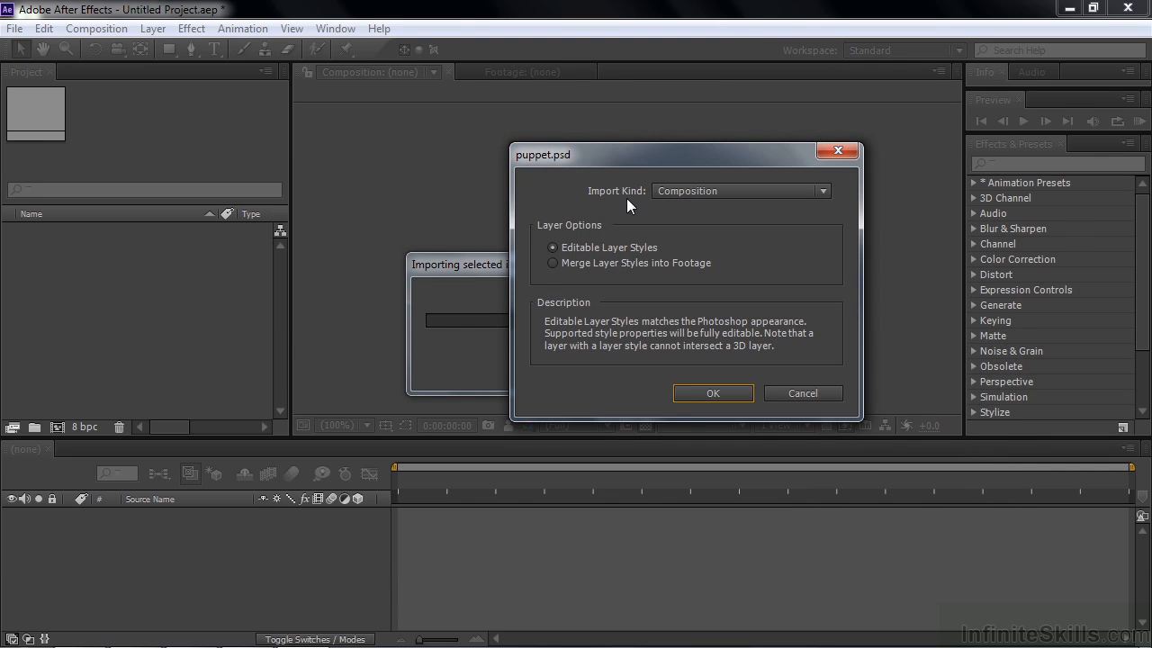
pyautogui.click(826, 193)
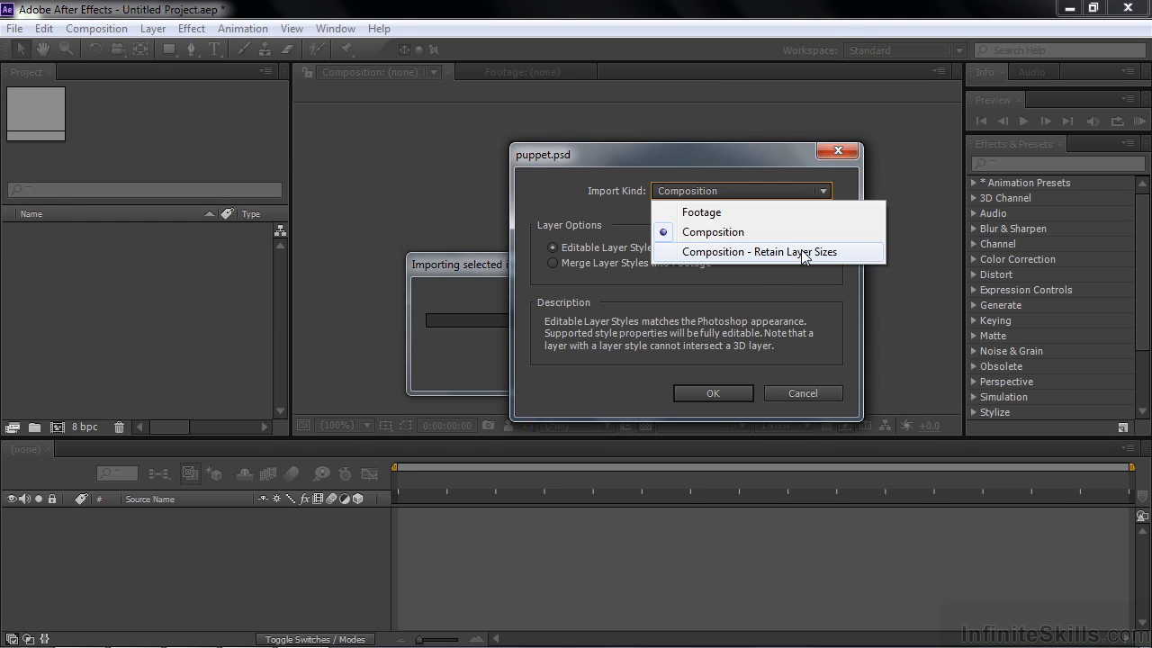
pyautogui.click(733, 232)
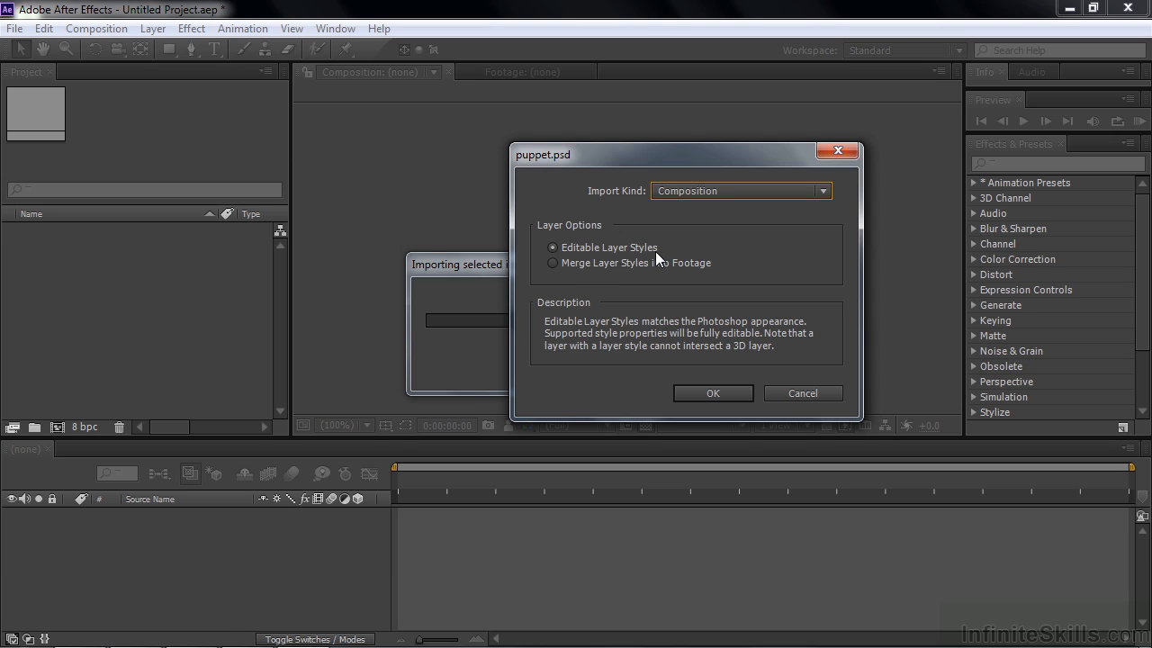
pyautogui.click(731, 391)
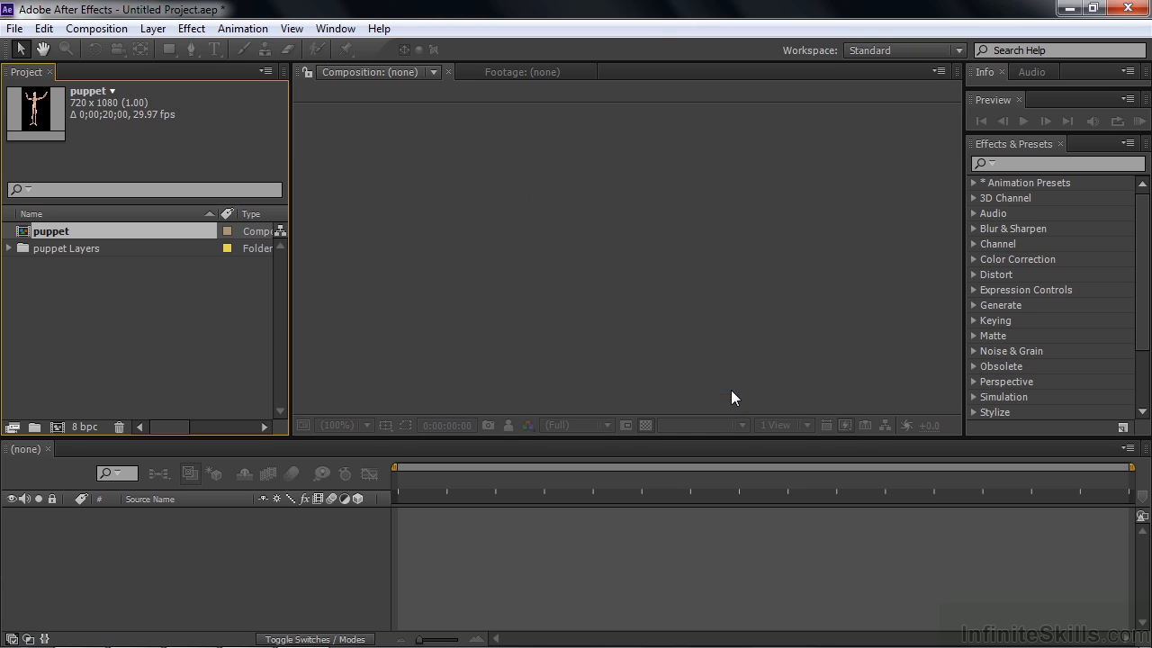
# - Check the contents of the puppet Layers folder, and open the puppet composition with its right calf layer selected
pyautogui.click(9, 249)
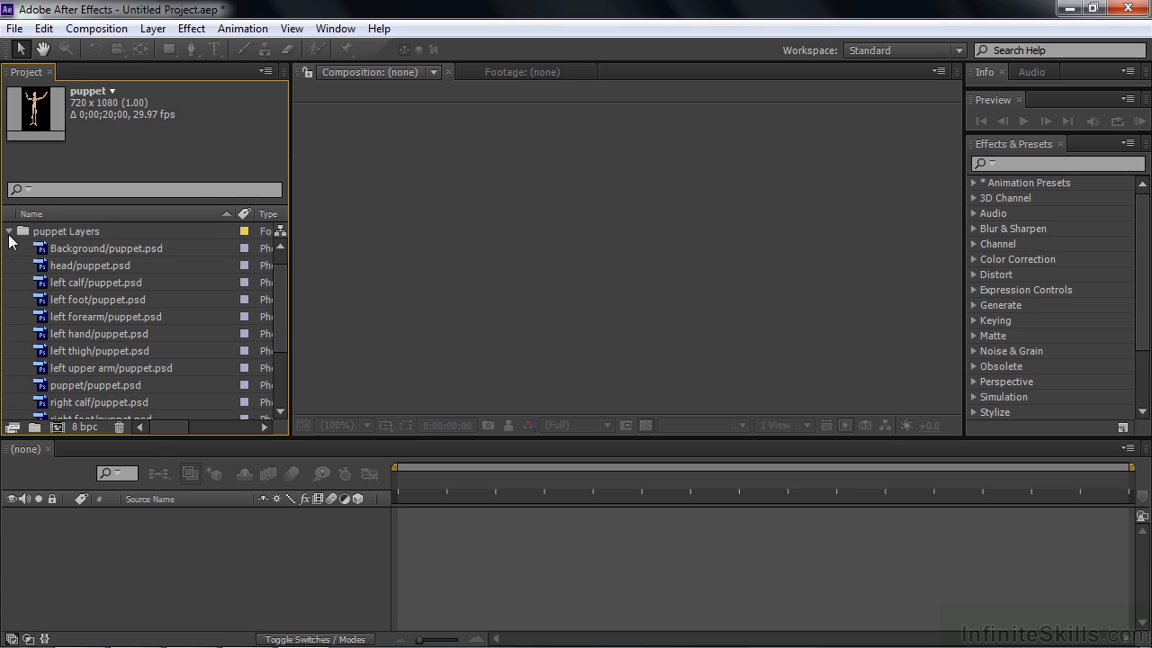
pyautogui.click(9, 231)
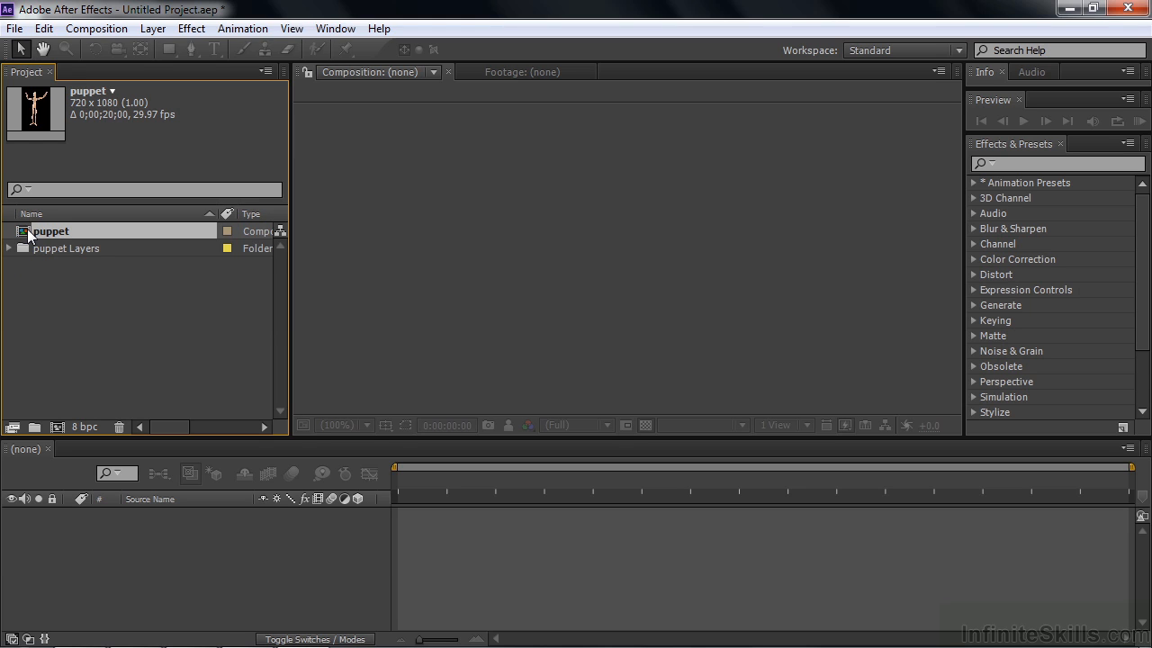
pyautogui.doubleClick(23, 234)
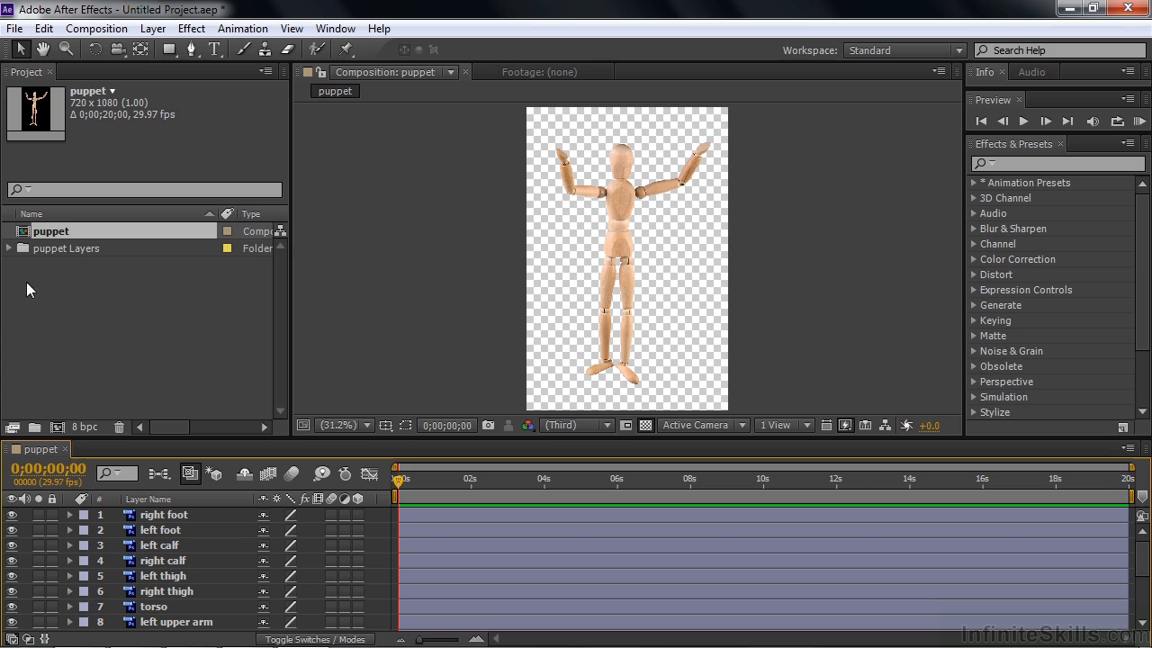
pyautogui.click(153, 564)
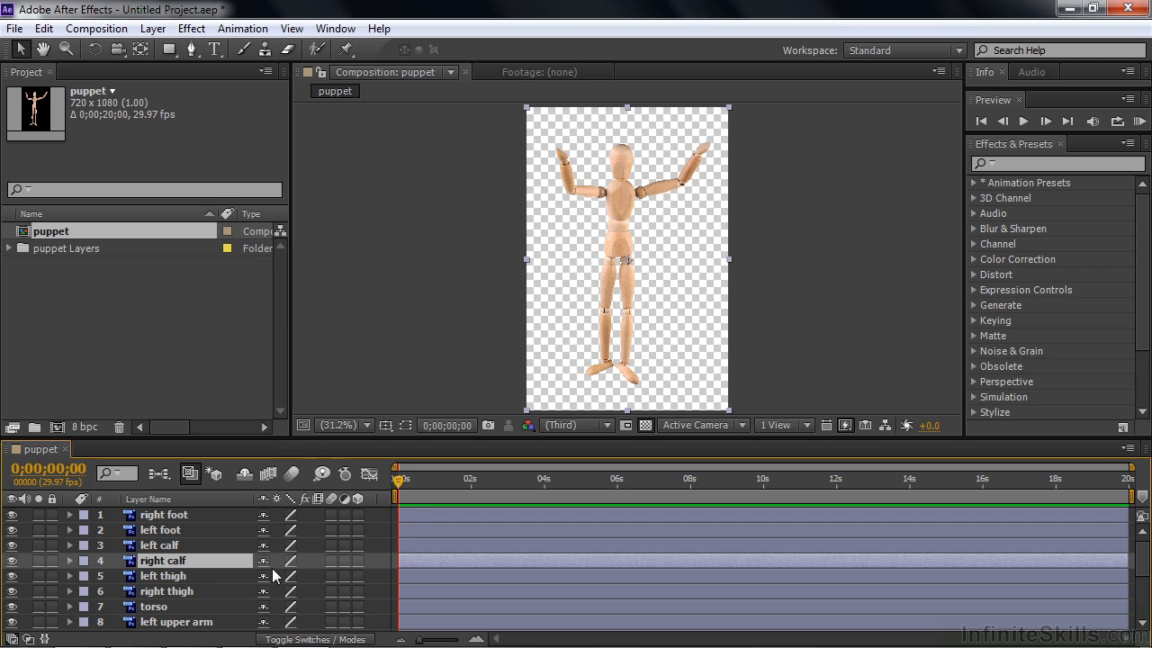
# - Set the right calf layer's rotation to -1° in the puppet composition
pyautogui.press('r')
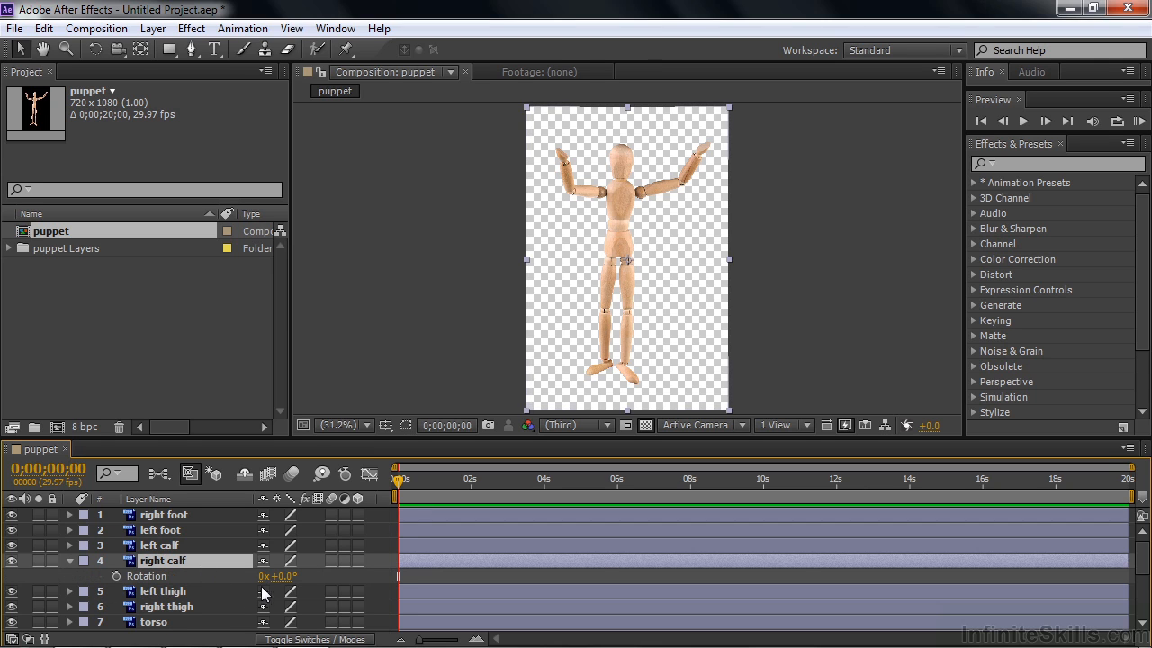
pyautogui.moveTo(288, 585)
pyautogui.mouseDown()
pyautogui.moveTo(340, 586)
pyautogui.moveTo(288, 579)
pyautogui.moveTo(315, 585)
pyautogui.moveTo(291, 591)
pyautogui.moveTo(306, 598)
pyautogui.mouseUp()
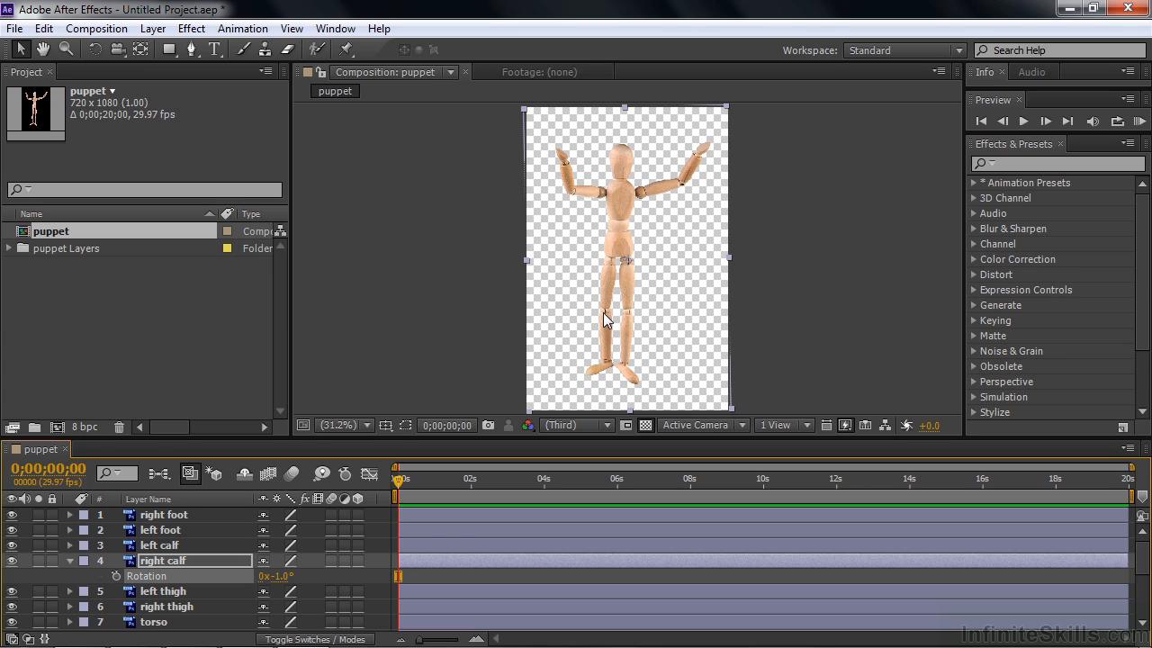
# - Delete the puppet composition and the puppet Layers folder from the project, confirming the removal
pyautogui.moveTo(123, 312); pyautogui.dragTo(27, 235)
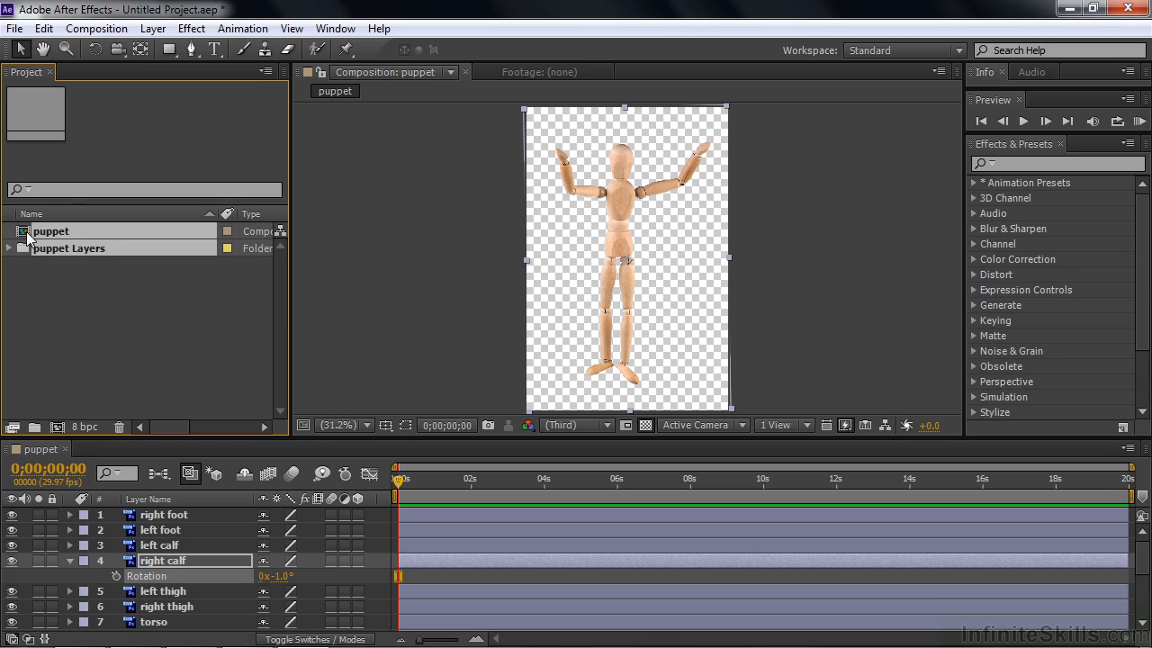
pyautogui.press('Delete')
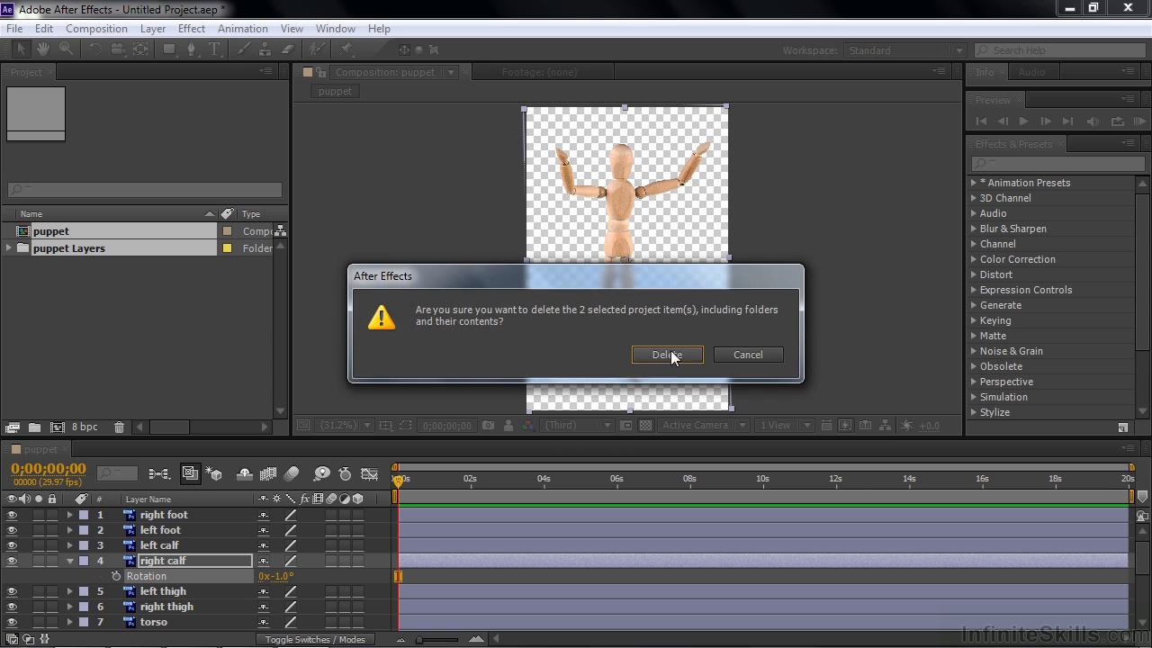
pyautogui.click(667, 354)
# - Import puppet.psd from the PhotoSpin-assets folder with Import Kind set to Composition - Retain Layer Sizes, keeping Editable Layer Styles
pyautogui.doubleClick(183, 310)
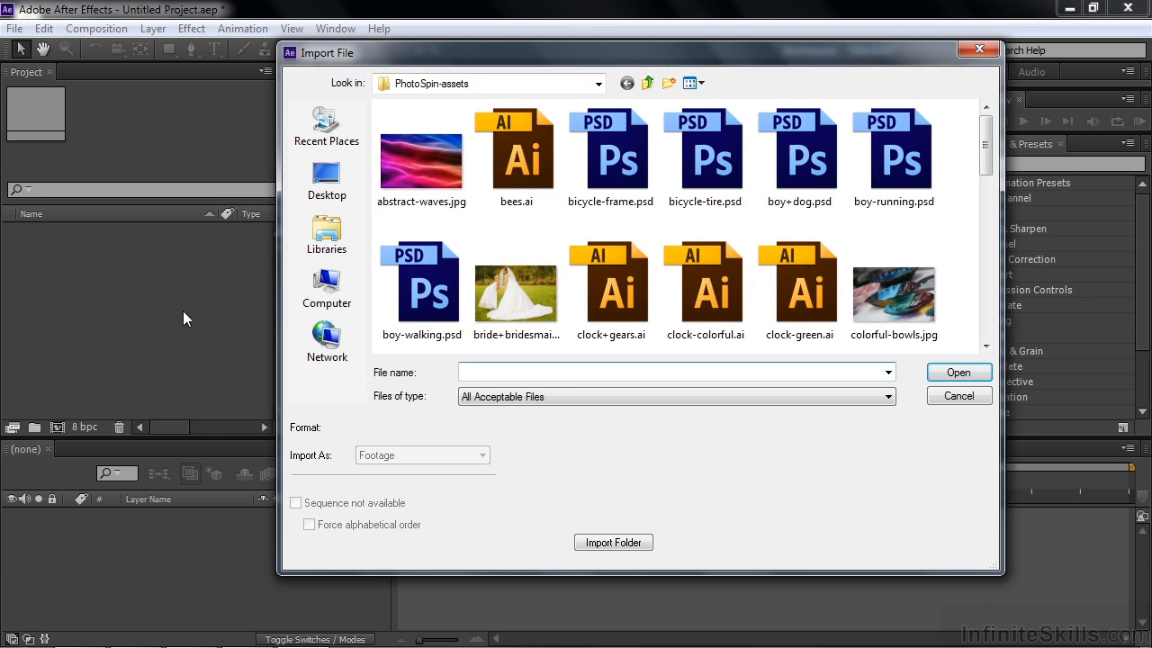
pyautogui.moveTo(987, 145); pyautogui.dragTo(984, 292)
pyautogui.doubleClick(429, 232)
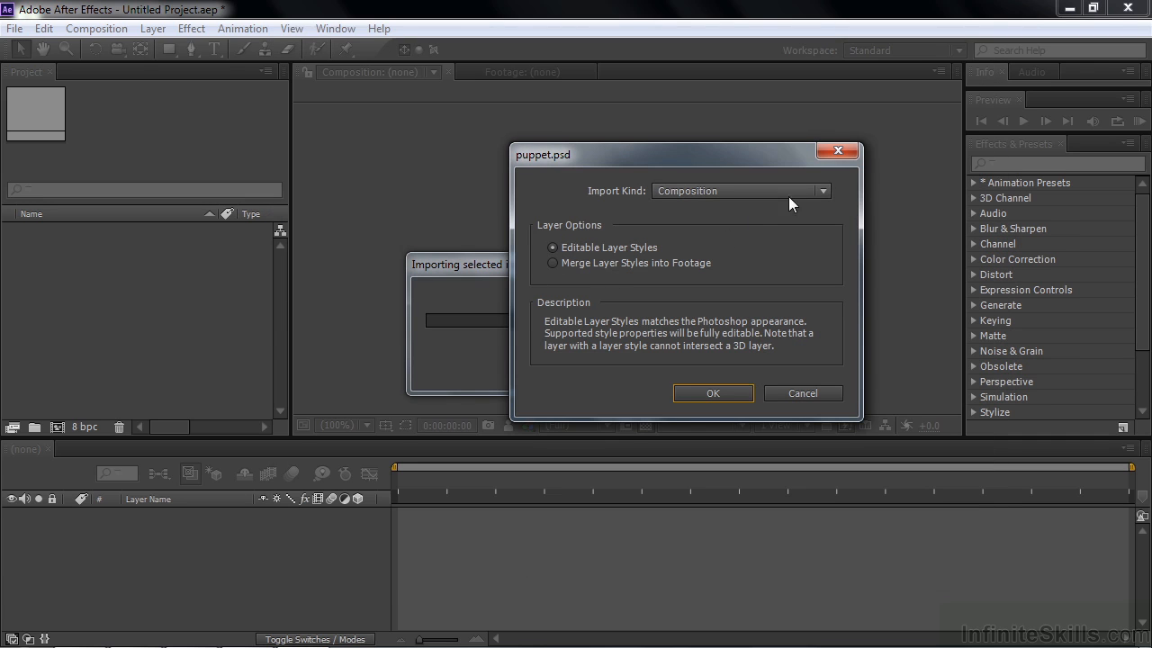
pyautogui.click(823, 193)
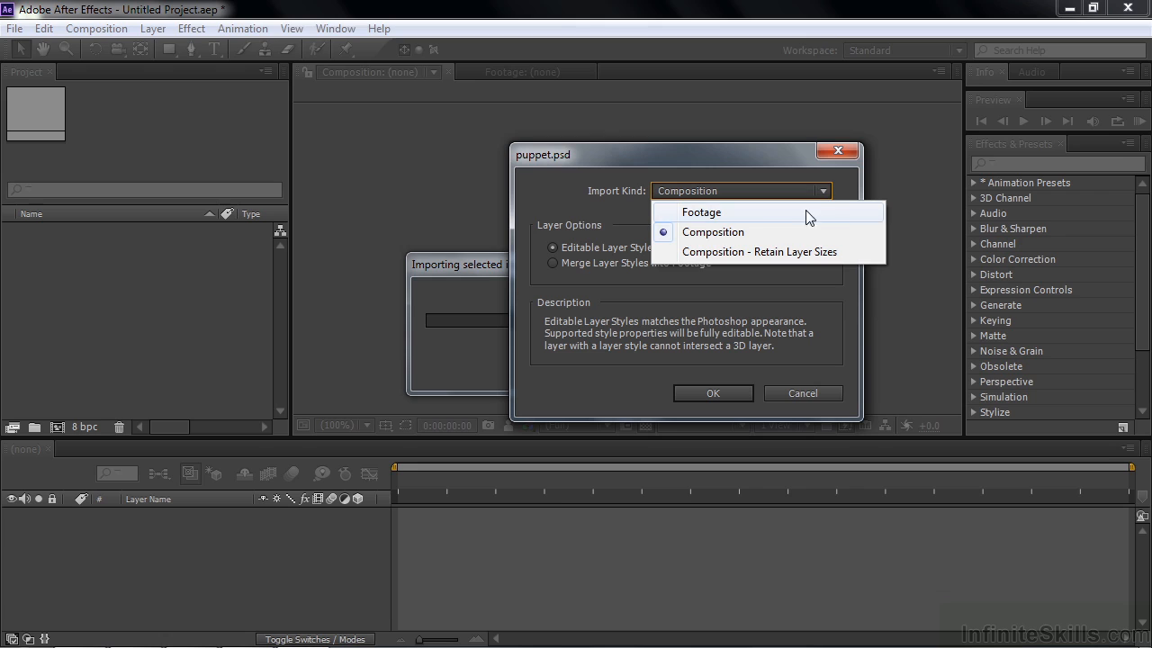
pyautogui.click(751, 252)
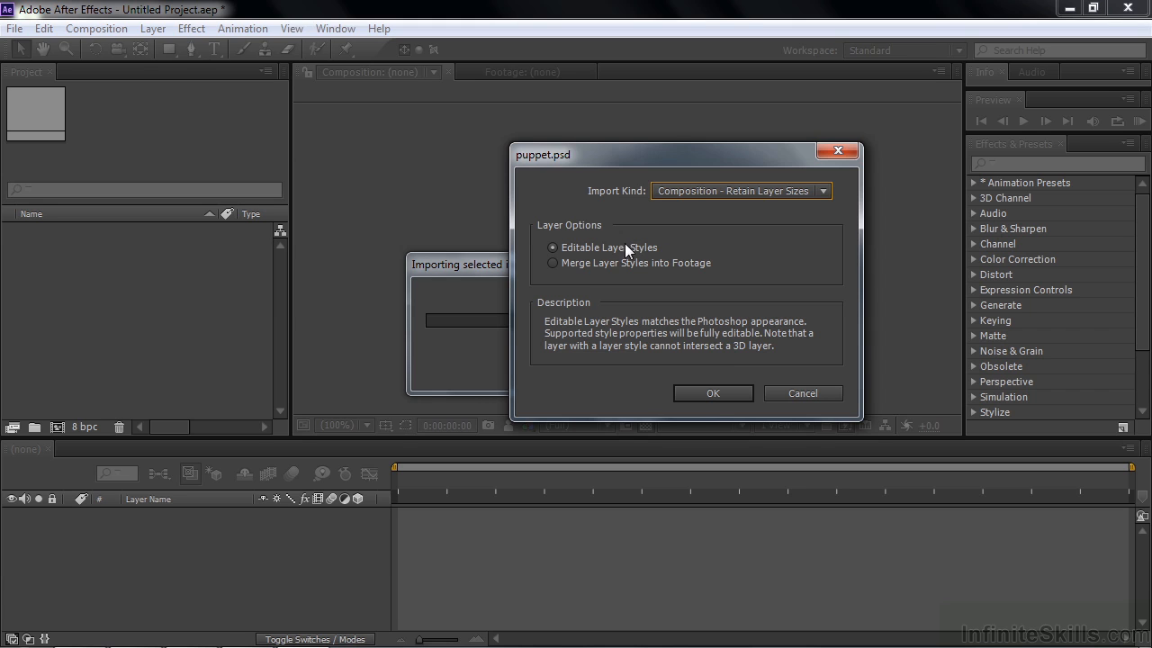
pyautogui.click(713, 394)
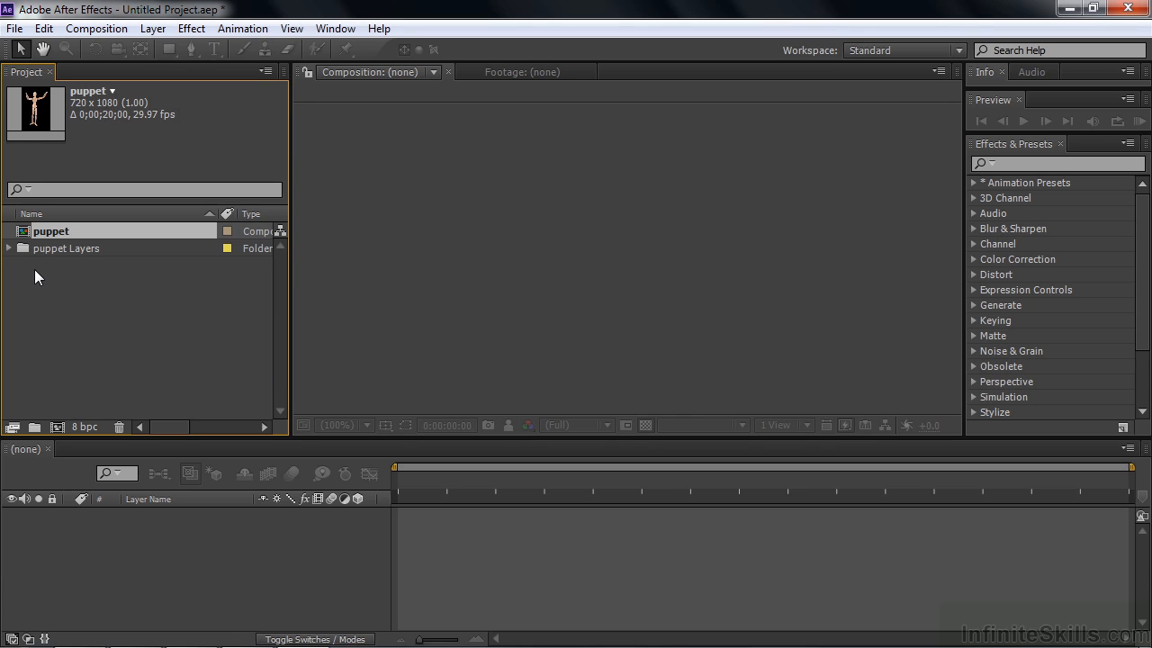
# - Open the puppet composition and set the right calf layer's rotation to -2°
pyautogui.doubleClick(25, 236)
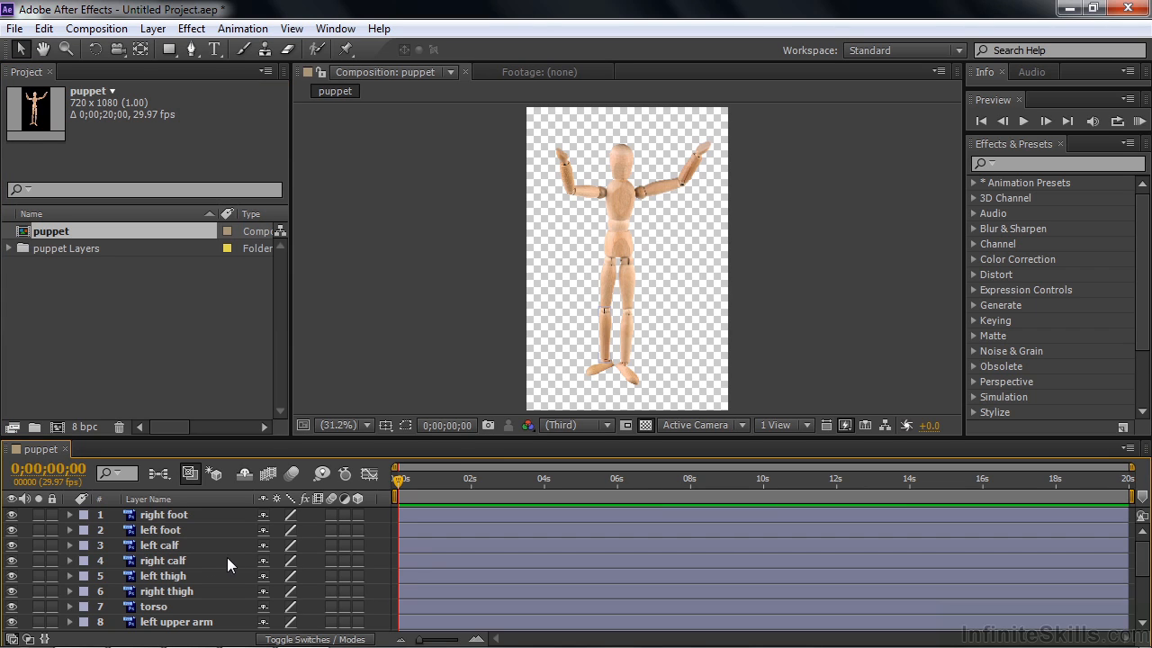
pyautogui.click(163, 562)
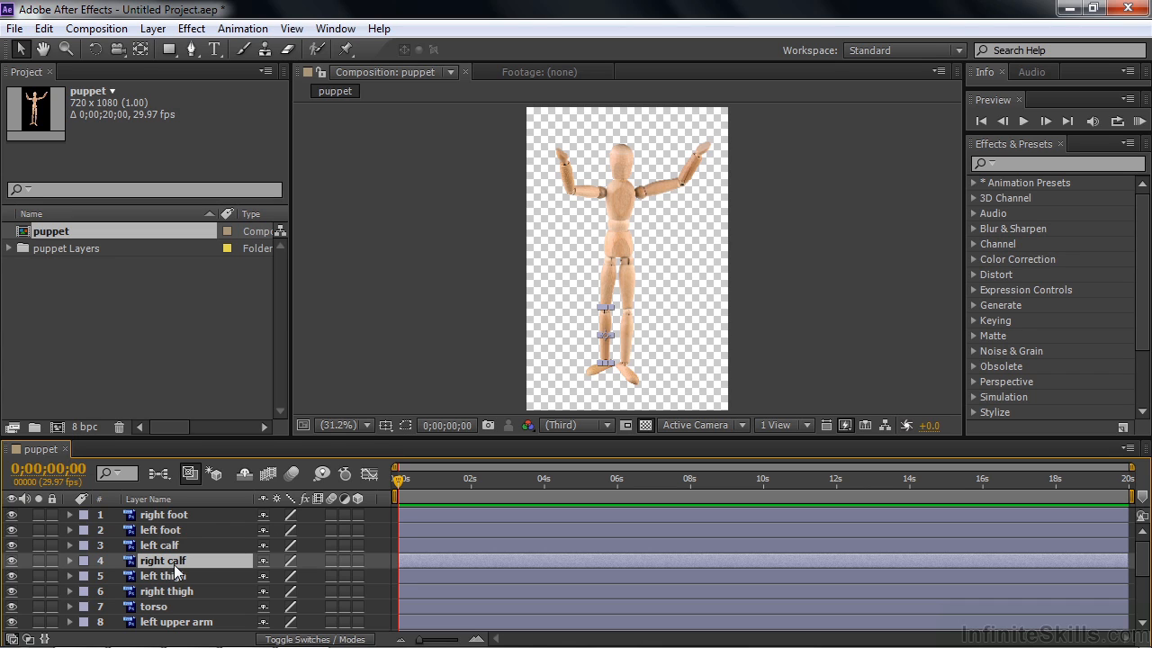
pyautogui.press('r')
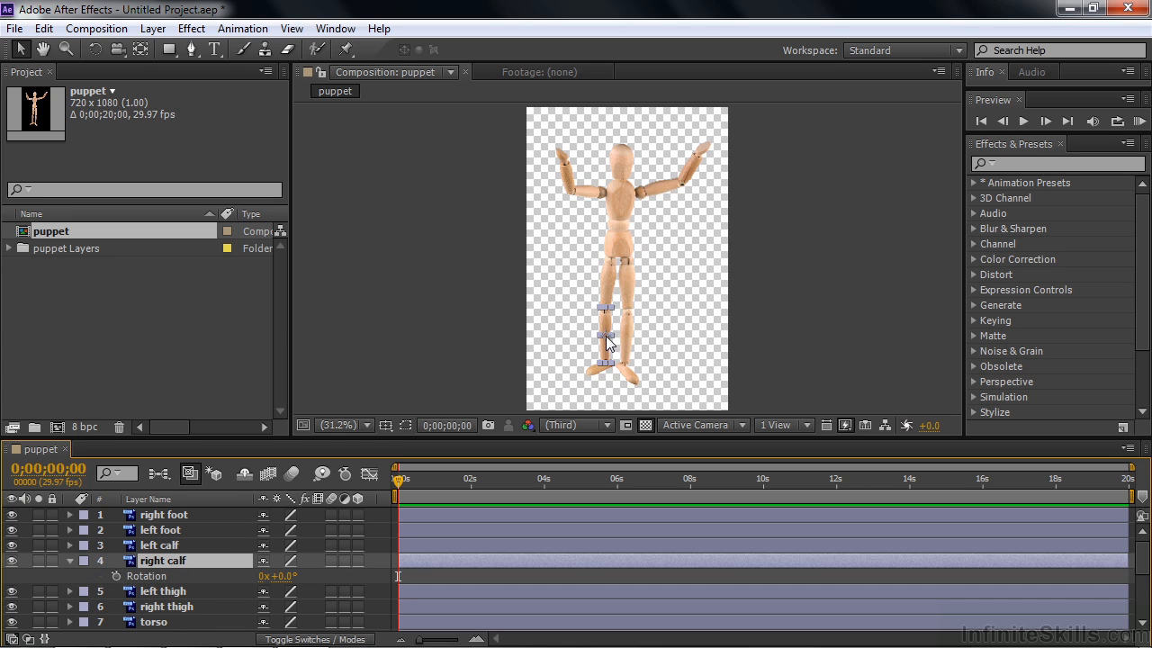
pyautogui.moveTo(286, 576); pyautogui.dragTo(281, 574)
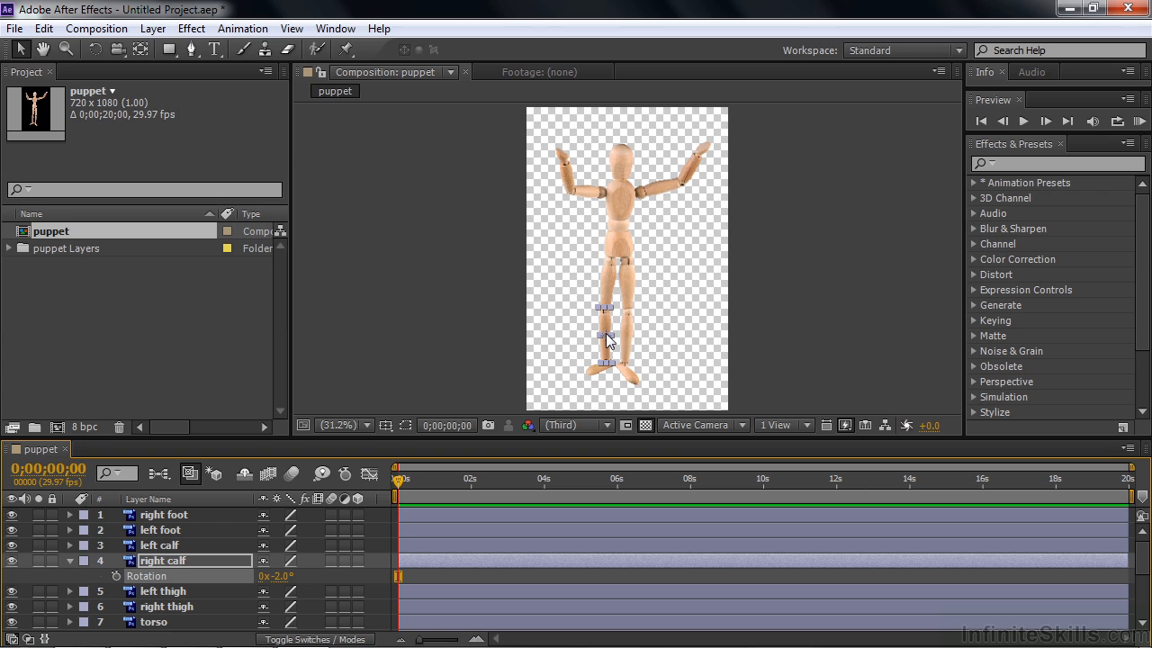
# - Import clock+gears.ai with Import Kind set to Composition and Footage Dimensions kept at Document Size
pyautogui.doubleClick(101, 309)
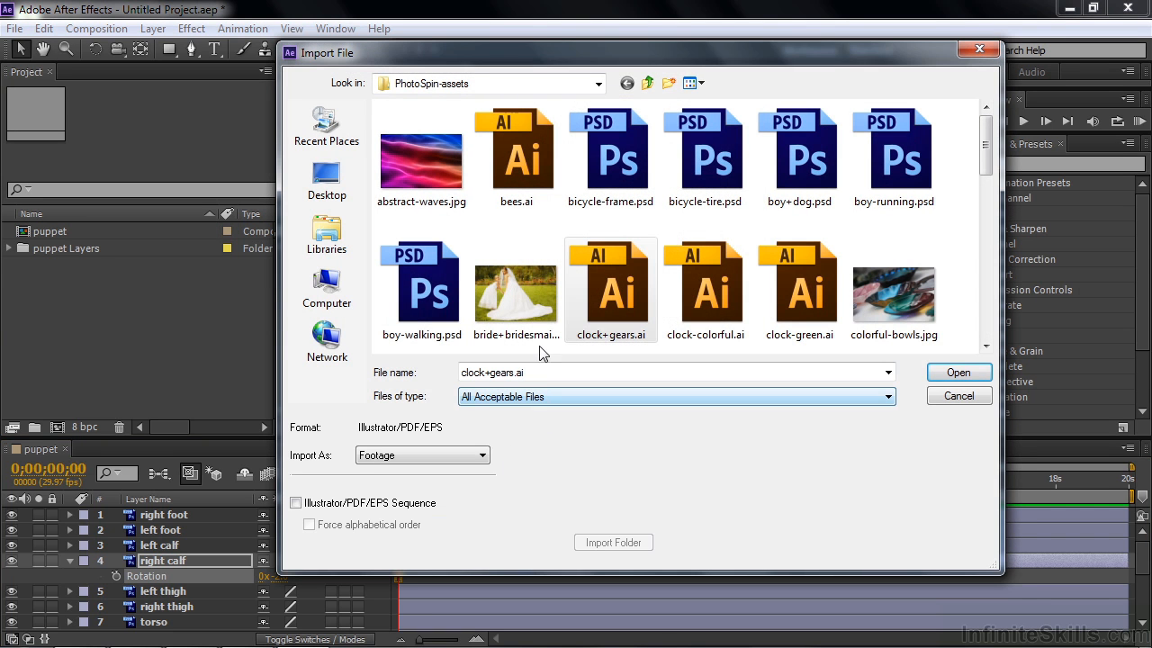
pyautogui.click(486, 455)
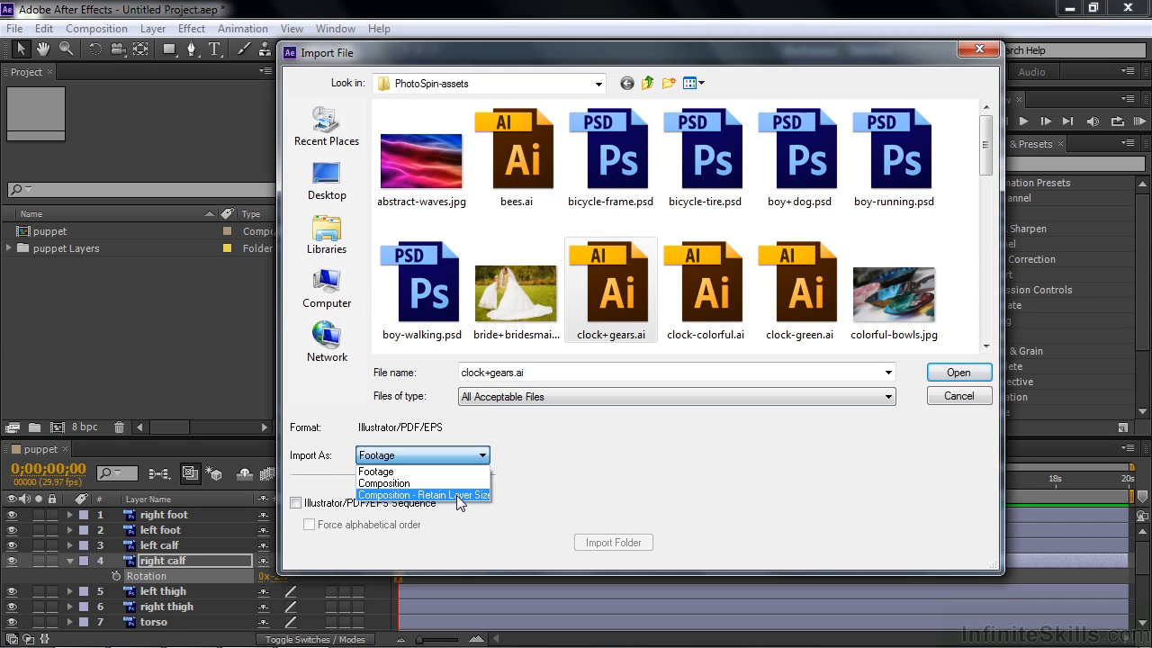
pyautogui.click(610, 470)
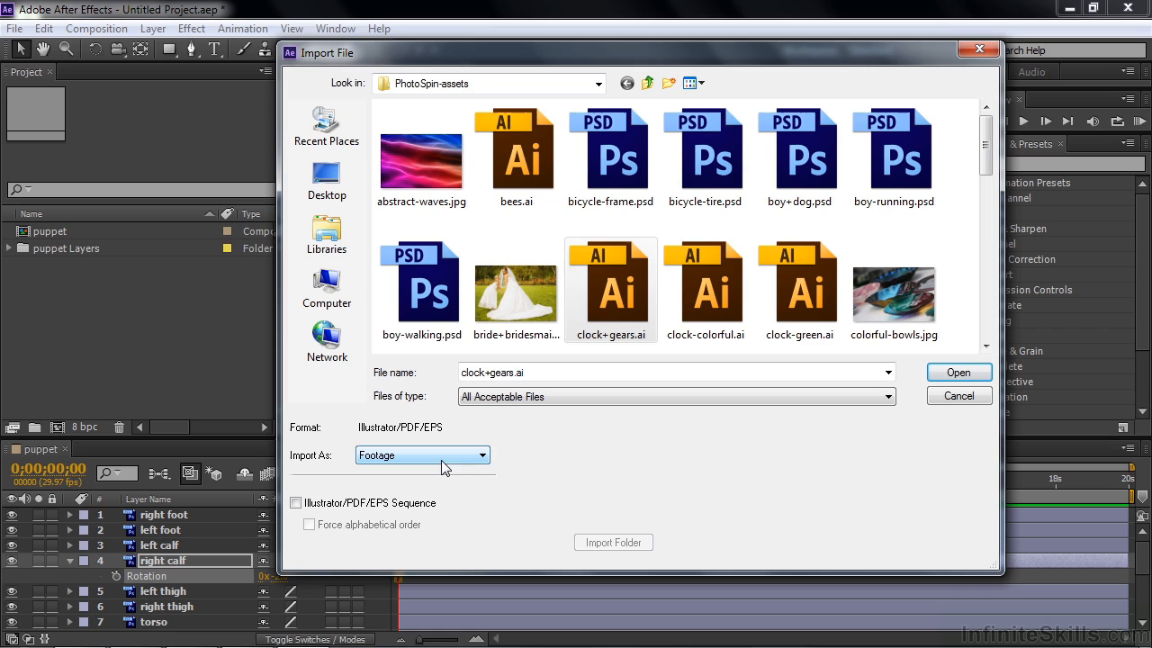
pyautogui.doubleClick(627, 283)
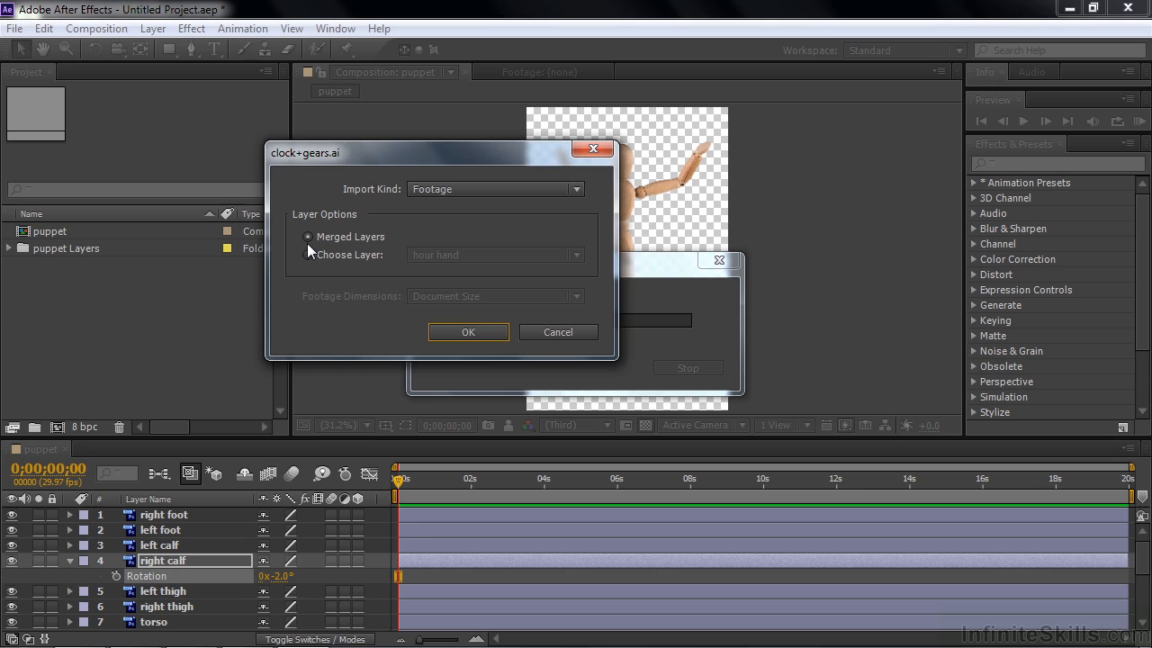
pyautogui.click(572, 190)
pyautogui.click(491, 230)
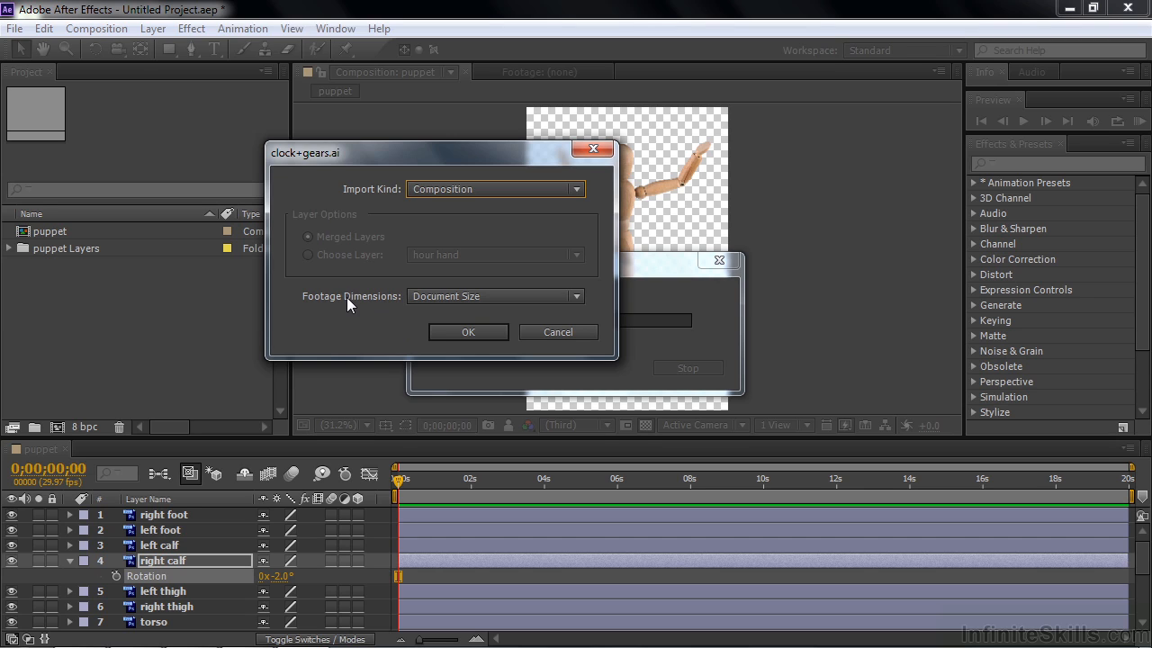
pyautogui.click(569, 297)
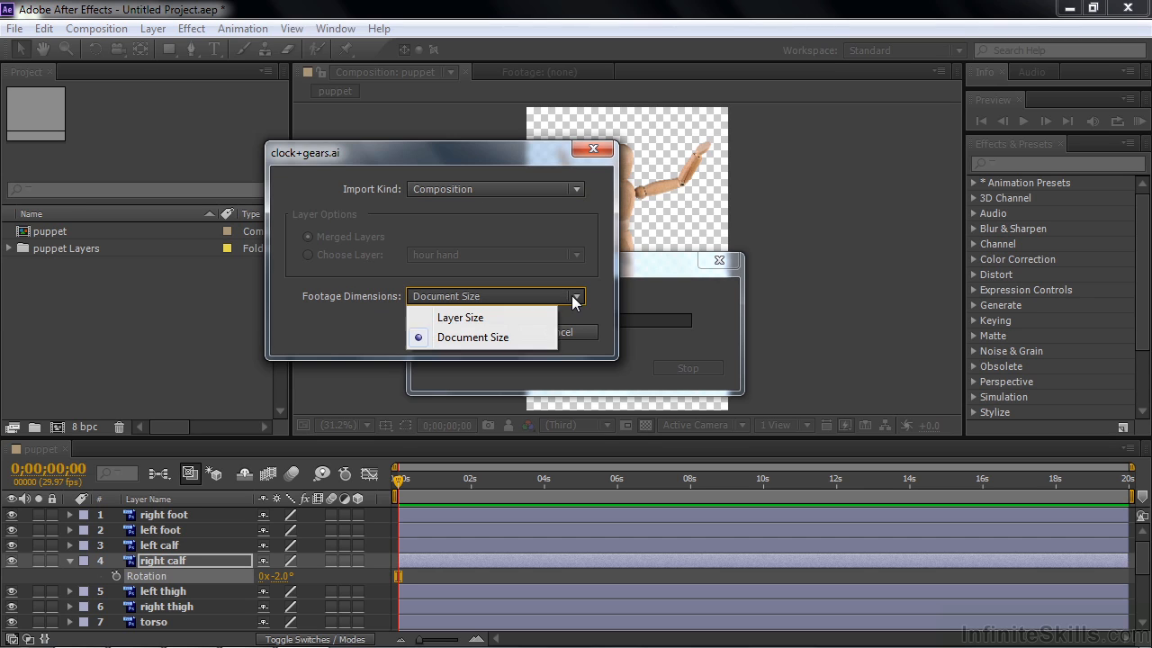
pyautogui.click(468, 340)
pyautogui.click(470, 333)
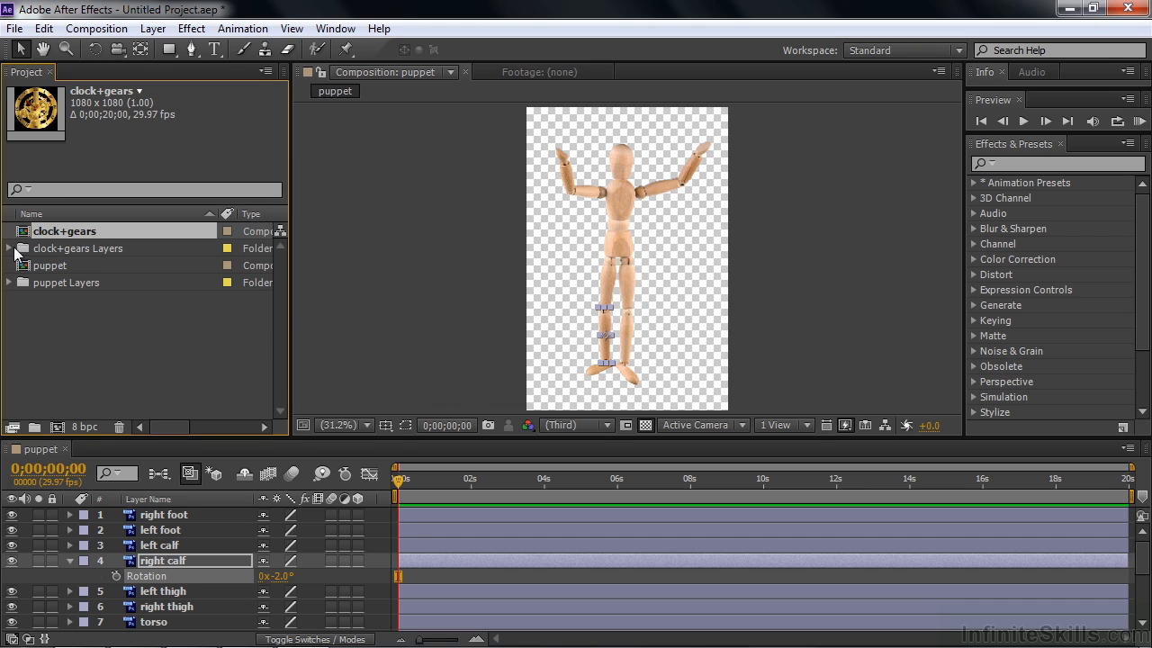
# - Check the contents of the clock+gears Layers folder, and open the clock+gears composition to review its layer list
pyautogui.click(9, 249)
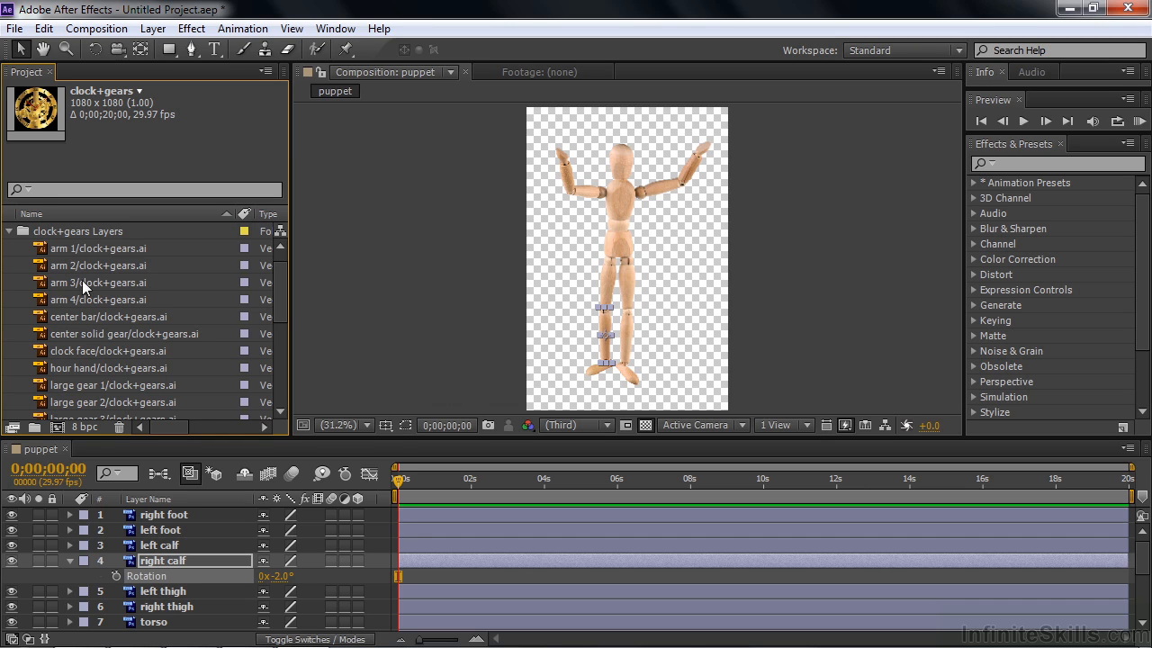
pyautogui.click(9, 231)
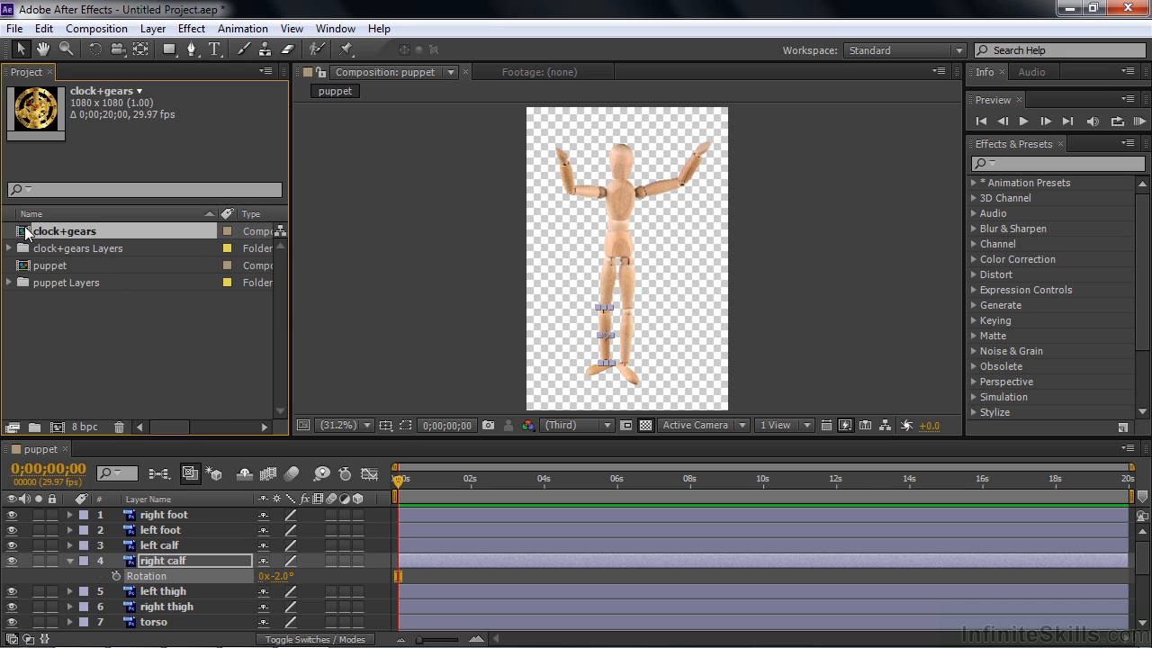
pyautogui.doubleClick(26, 232)
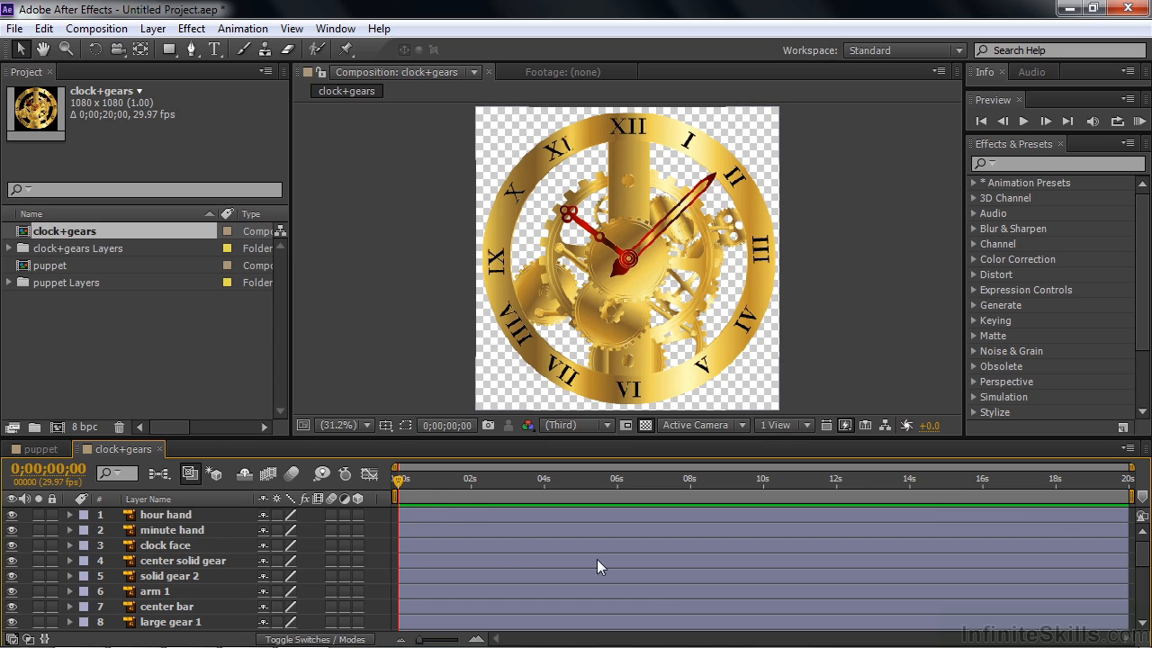
pyautogui.moveTo(1144, 558); pyautogui.dragTo(1141, 583)
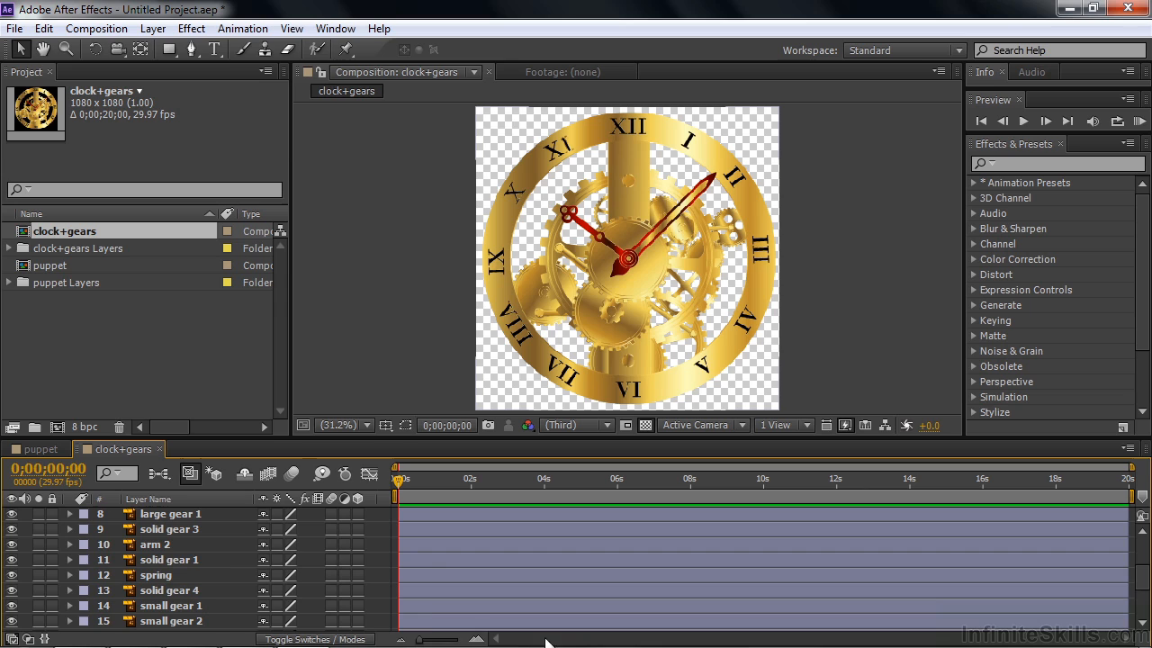
# - Move the solid gear 1 layer slightly and try out its rotation, leaving the value at 0°
pyautogui.click(178, 562)
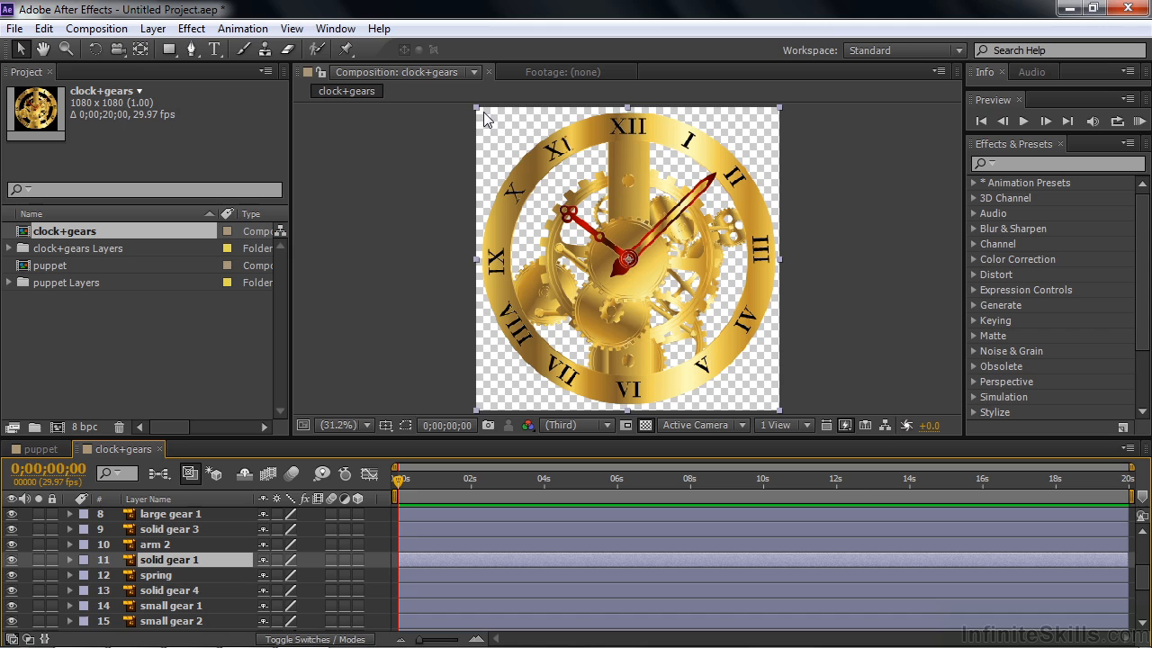
pyautogui.moveTo(506, 129)
pyautogui.mouseDown()
pyautogui.moveTo(527, 134)
pyautogui.moveTo(505, 136)
pyautogui.mouseUp()
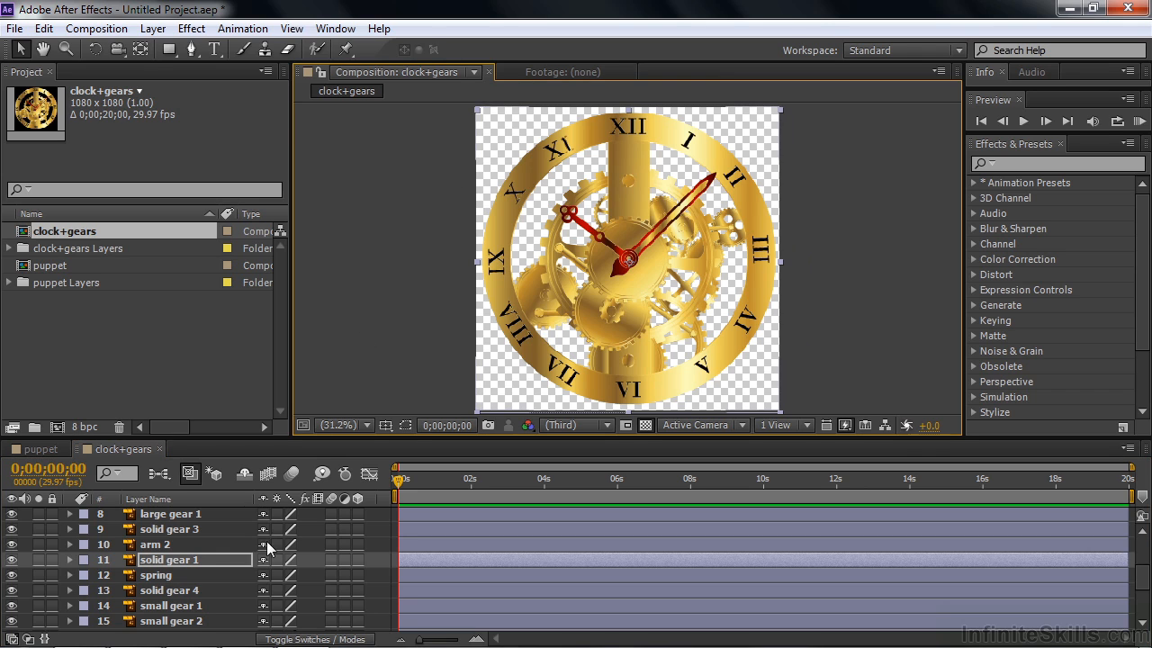
pyautogui.press('r')
pyautogui.moveTo(279, 580)
pyautogui.mouseDown()
pyautogui.moveTo(310, 583)
pyautogui.moveTo(266, 575)
pyautogui.moveTo(269, 564)
pyautogui.mouseUp()
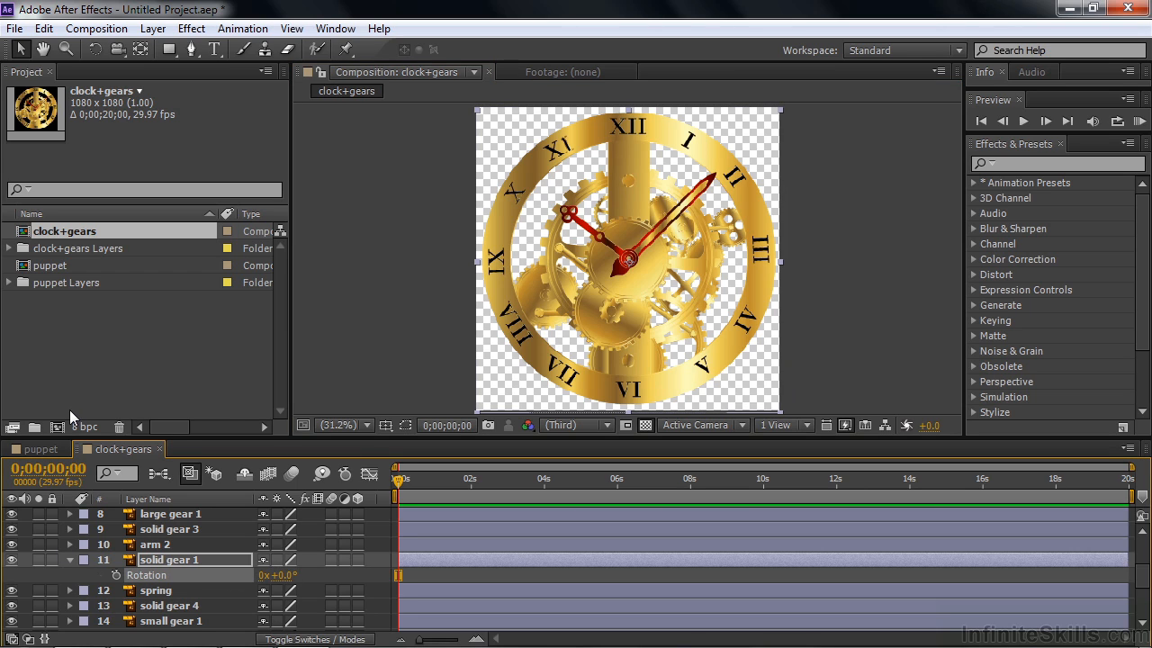
# - Delete both compositions and both layer folders of clock+gears and puppet from the project, confirming the removal
pyautogui.moveTo(133, 322); pyautogui.dragTo(33, 225)
pyautogui.press('Delete')
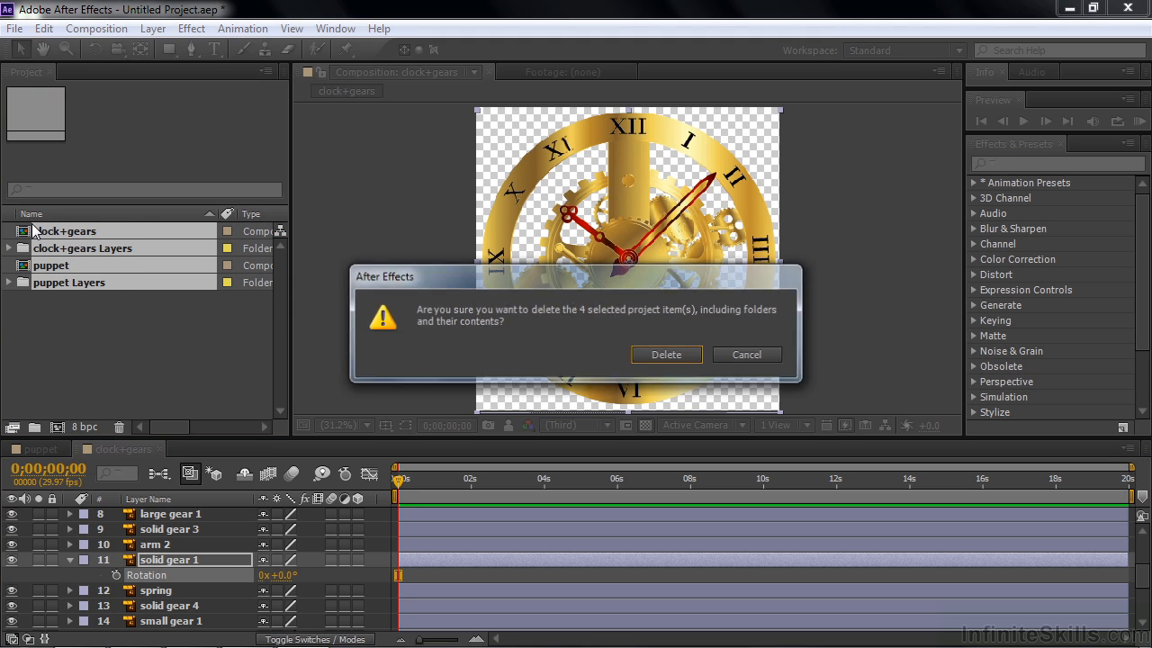
pyautogui.click(670, 354)
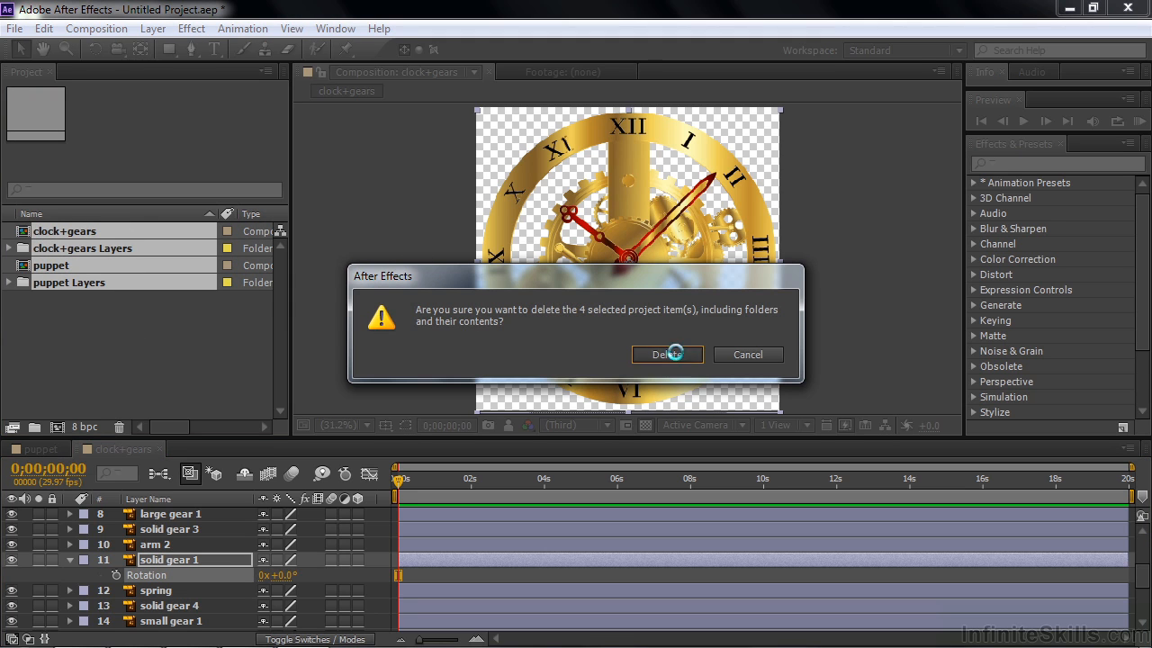
# - Import clock+gears.ai as a Composition with Footage Dimensions set to Layer Size
pyautogui.doubleClick(82, 316)
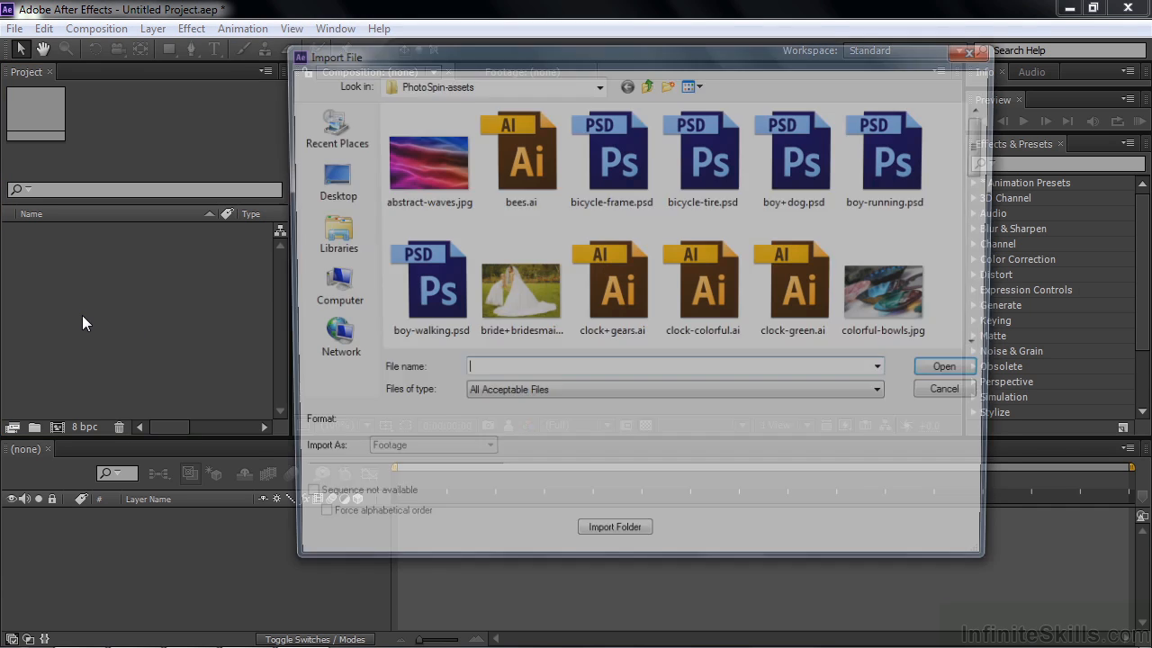
pyautogui.doubleClick(621, 296)
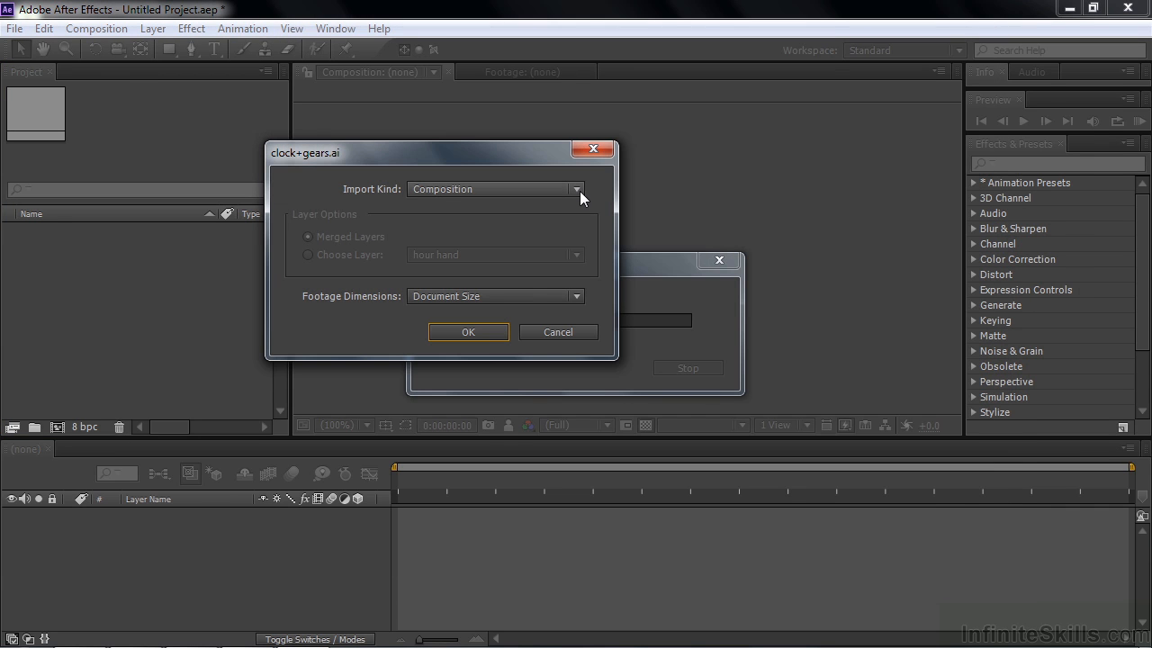
pyautogui.click(577, 295)
pyautogui.click(483, 317)
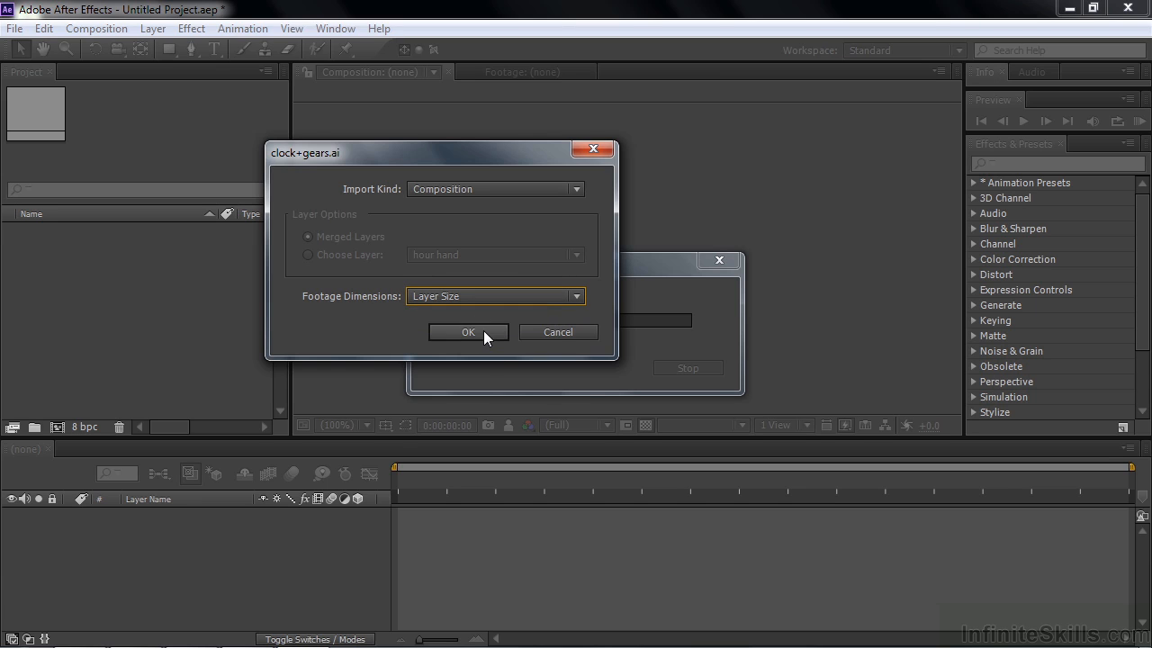
pyautogui.click(480, 329)
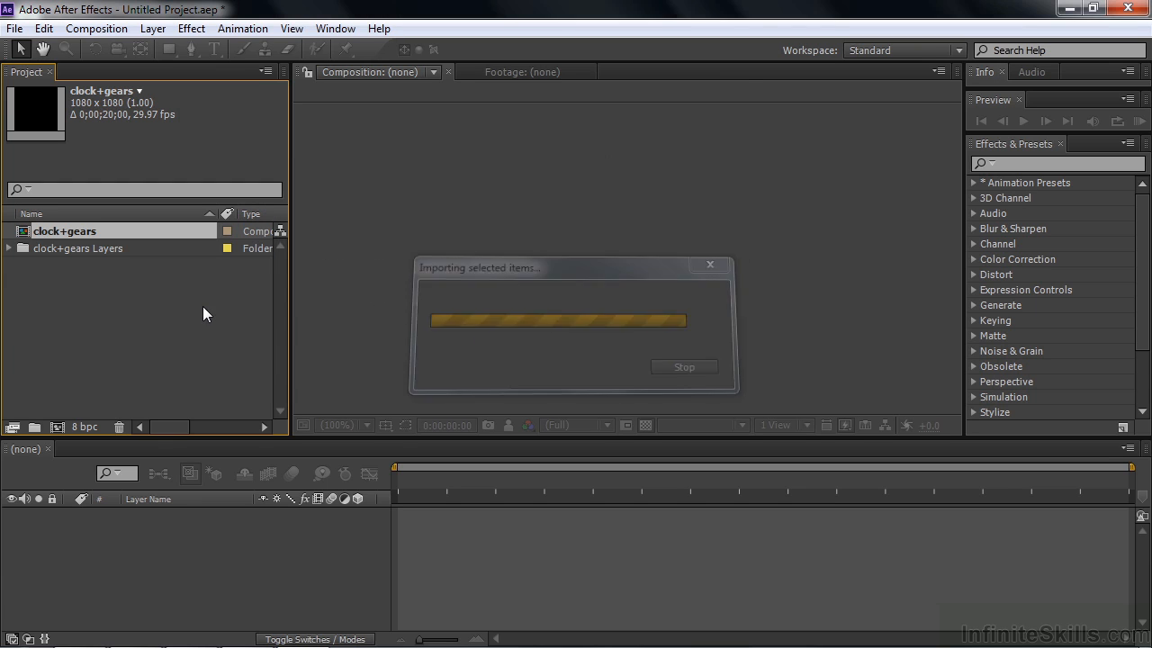
# - Open the clock+gears composition and rotate the solid gear 1 layer slightly counterclockwise
pyautogui.doubleClick(24, 237)
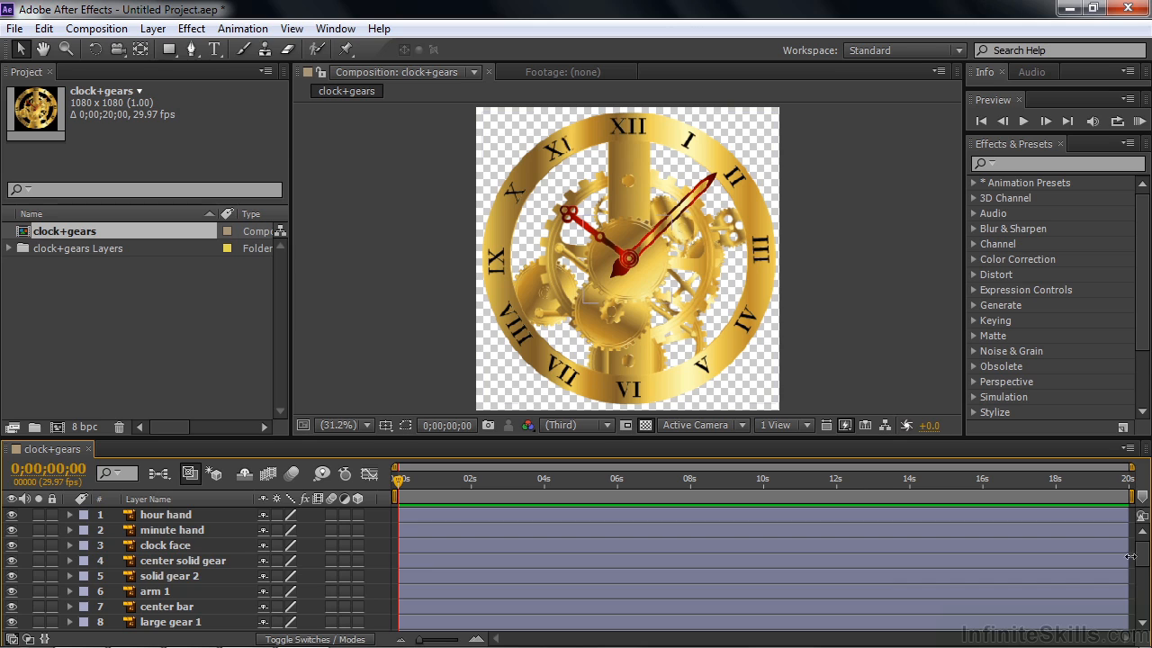
pyautogui.scroll(-3, 1143, 565)
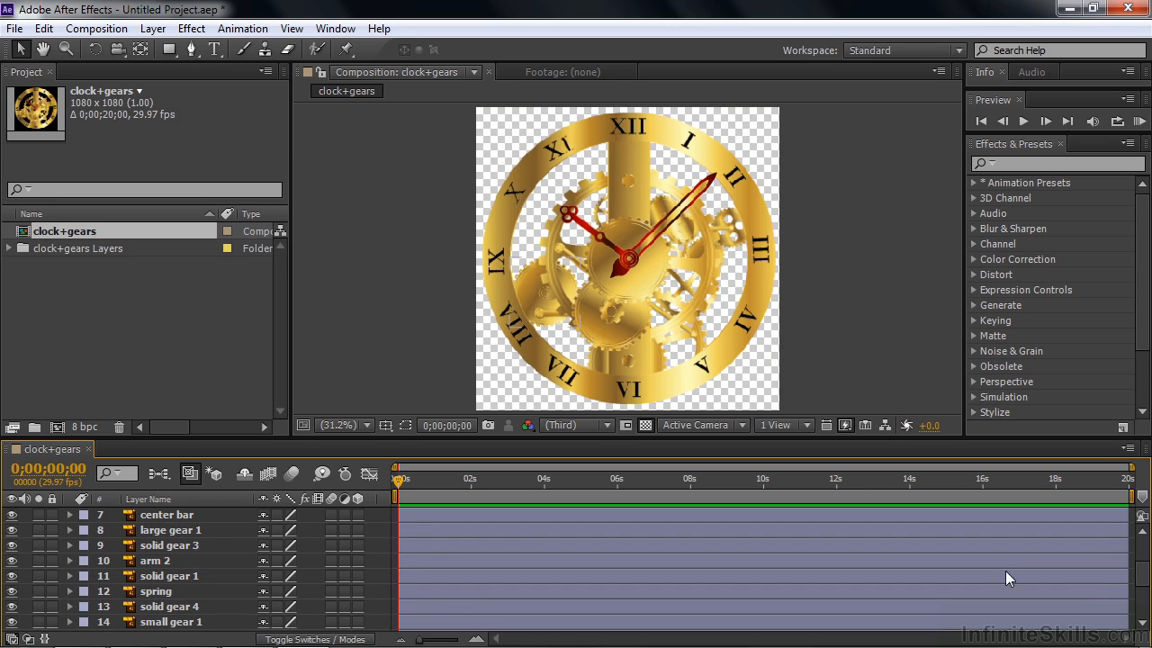
pyautogui.click(149, 576)
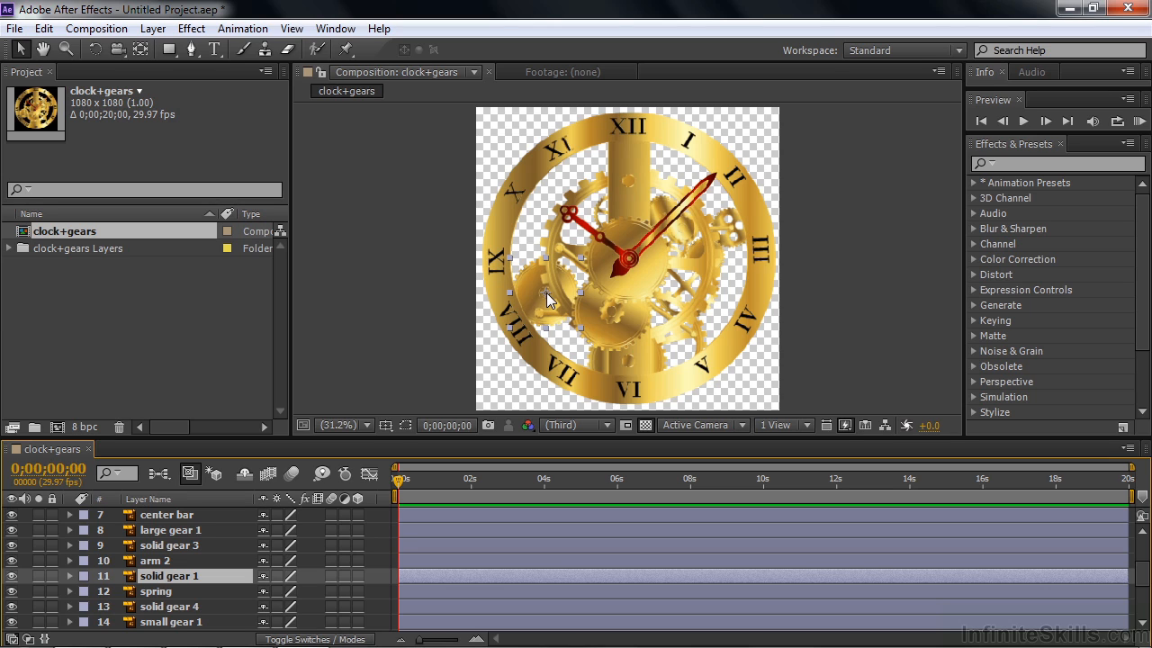
pyautogui.press('r')
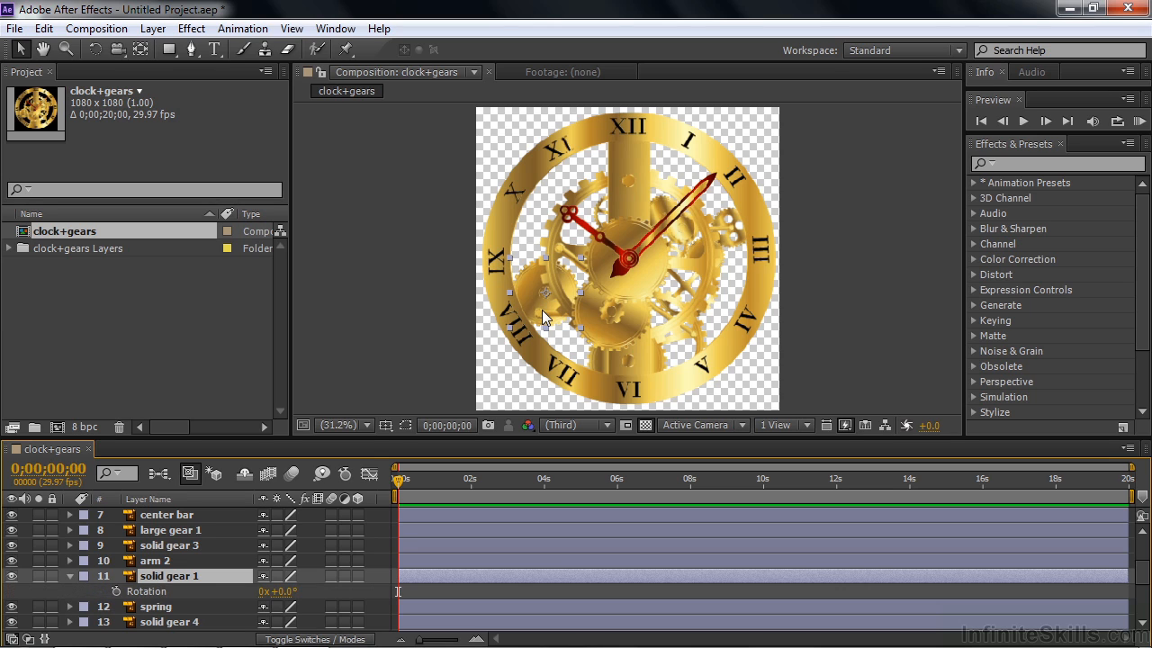
pyautogui.moveTo(287, 594)
pyautogui.mouseDown()
pyautogui.moveTo(384, 588)
pyautogui.moveTo(268, 591)
pyautogui.mouseUp()
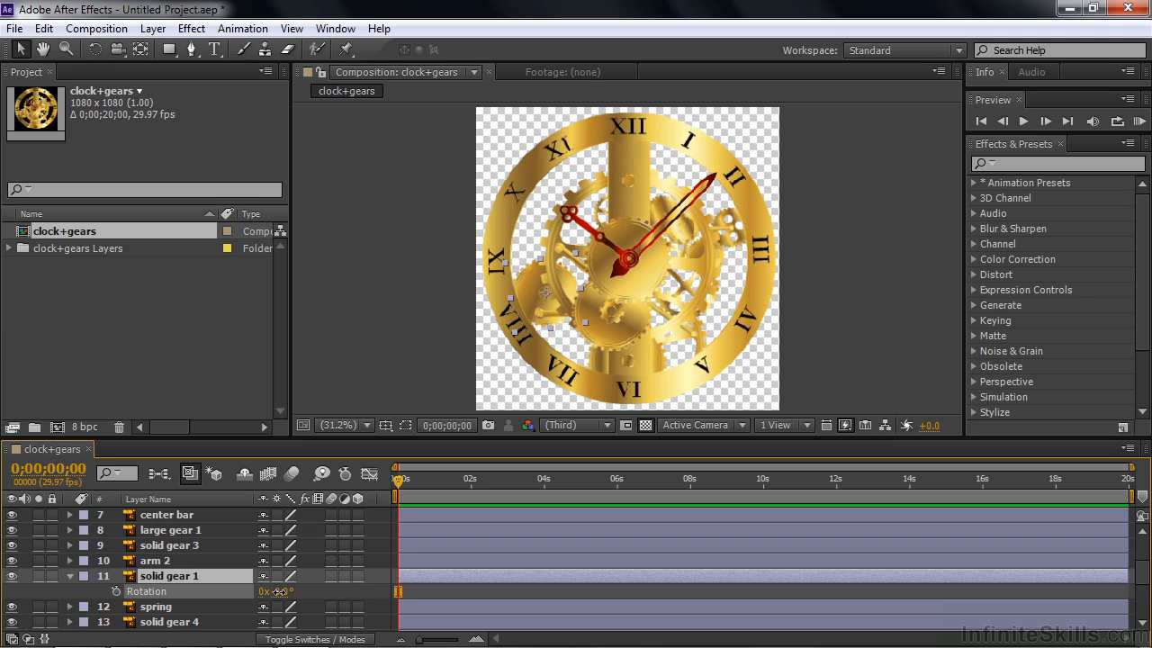
# - Set the hour hand layer's rotation to 17°
pyautogui.moveTo(1144, 577); pyautogui.dragTo(1145, 537)
pyautogui.click(163, 517)
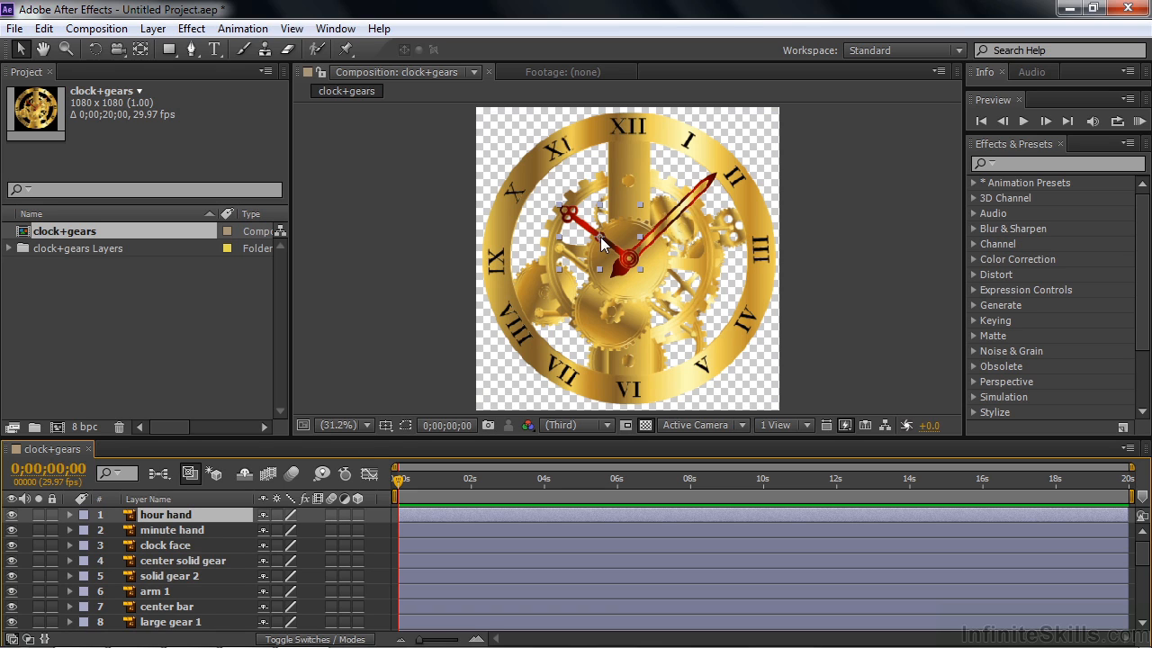
pyautogui.press('r')
pyautogui.moveTo(282, 532); pyautogui.dragTo(298, 532)
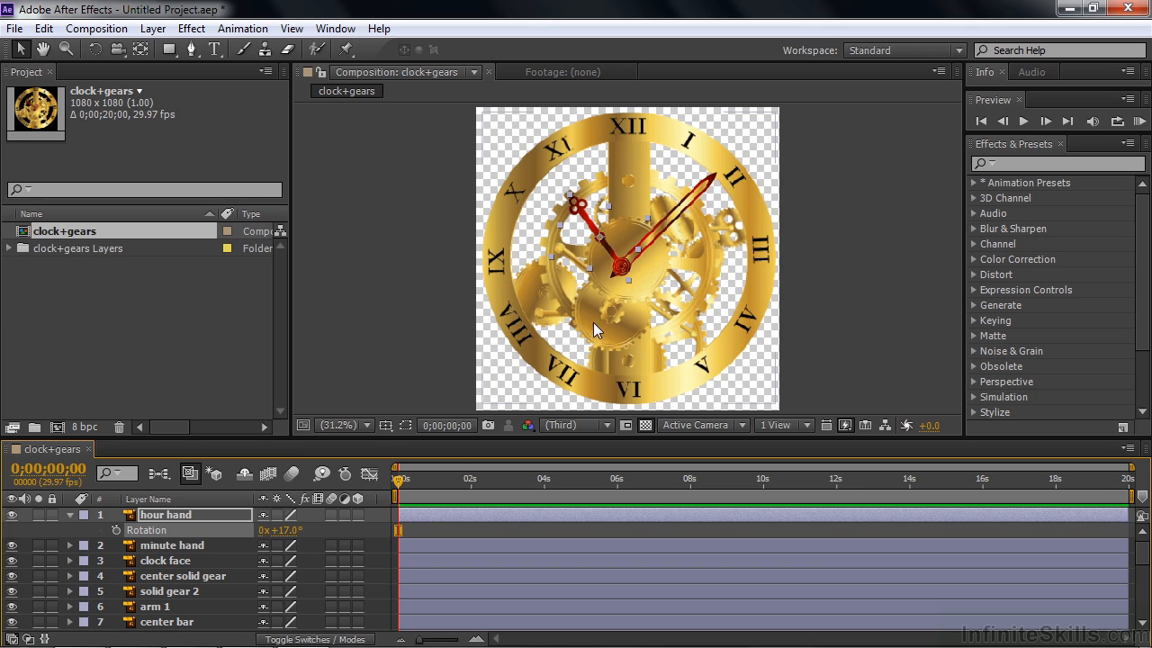